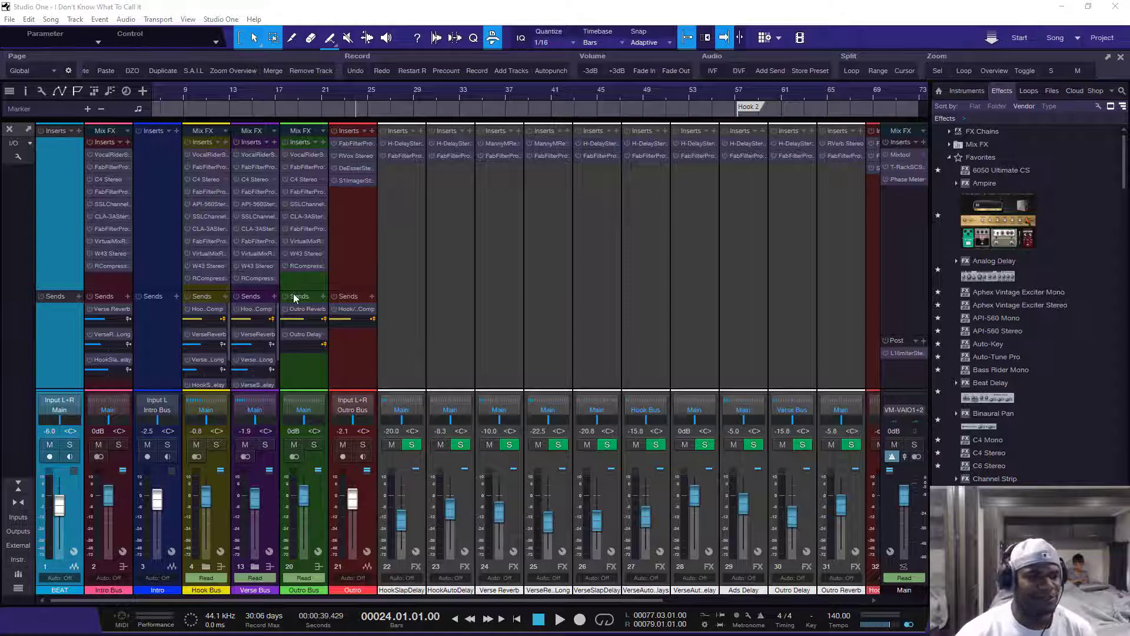
Preview the Hook Bus inserts (both Pro-Q 3s, SSL strip, CLA-3A) in the plug-in window
{"action": "left_click", "coordinate": [216, 168]}
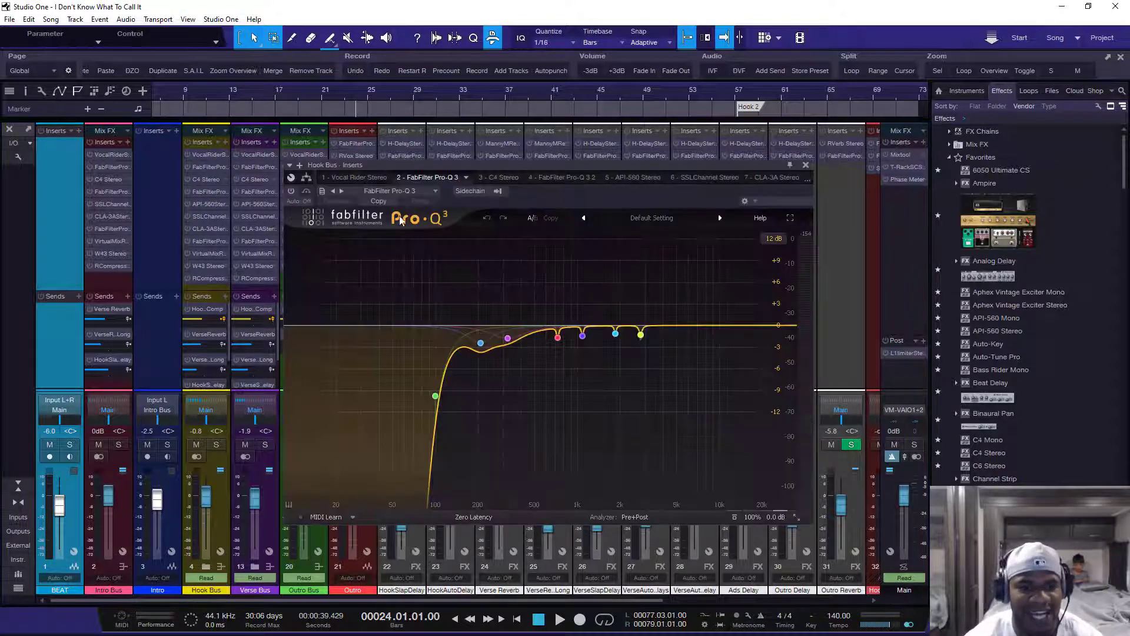
{"action": "left_click", "coordinate": [538, 177]}
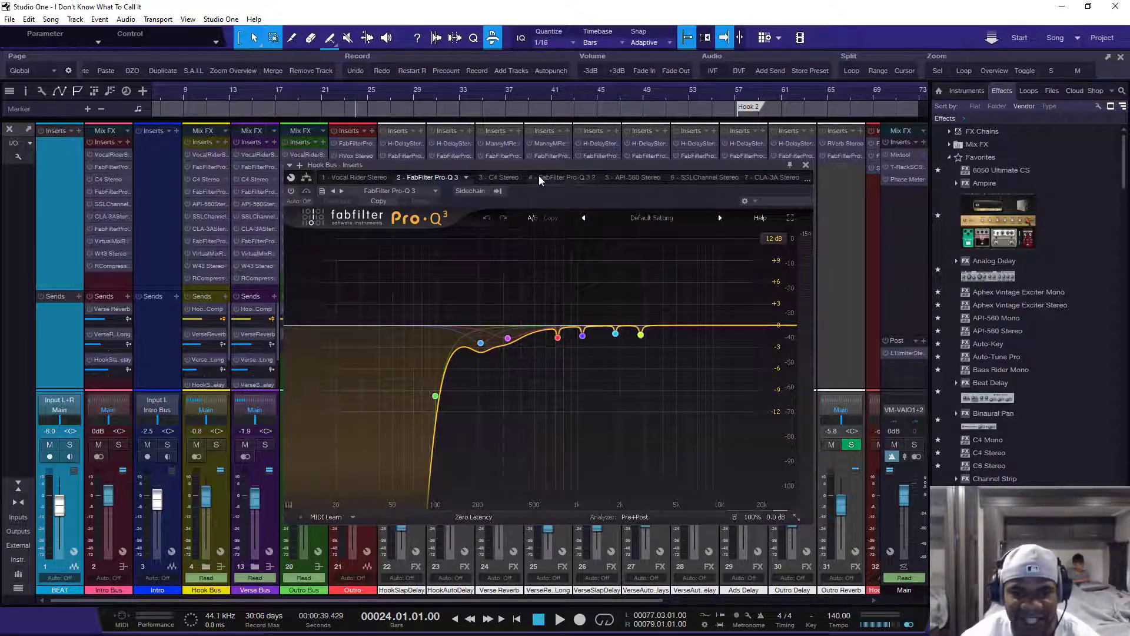
{"action": "left_click", "coordinate": [694, 176]}
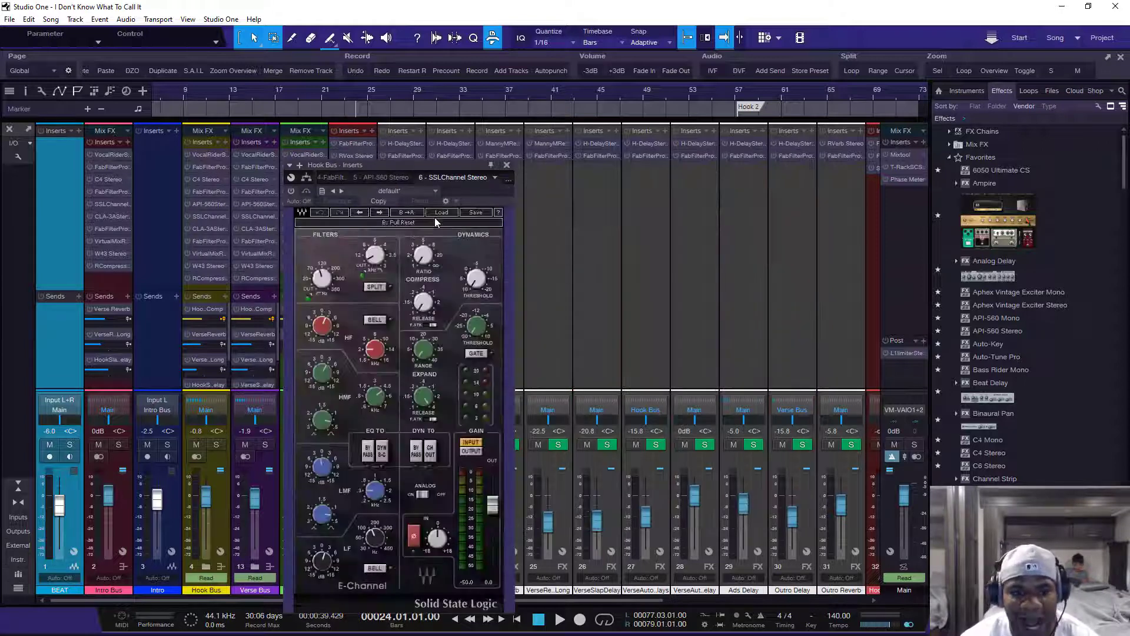
{"action": "left_click", "coordinate": [506, 165]}
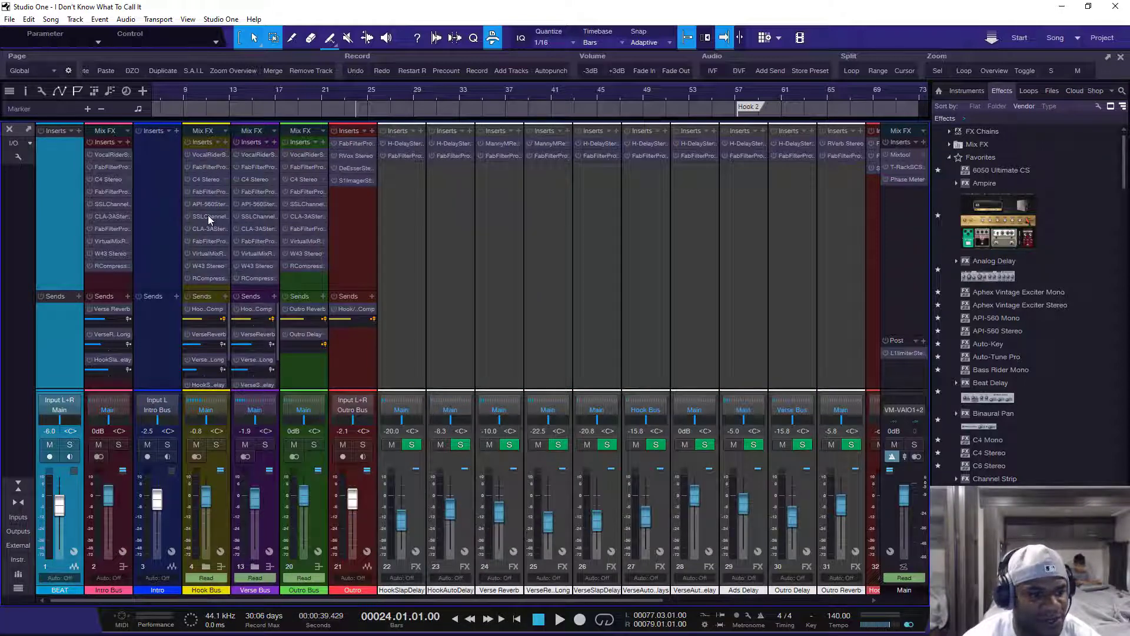
{"action": "double_click", "coordinate": [206, 227]}
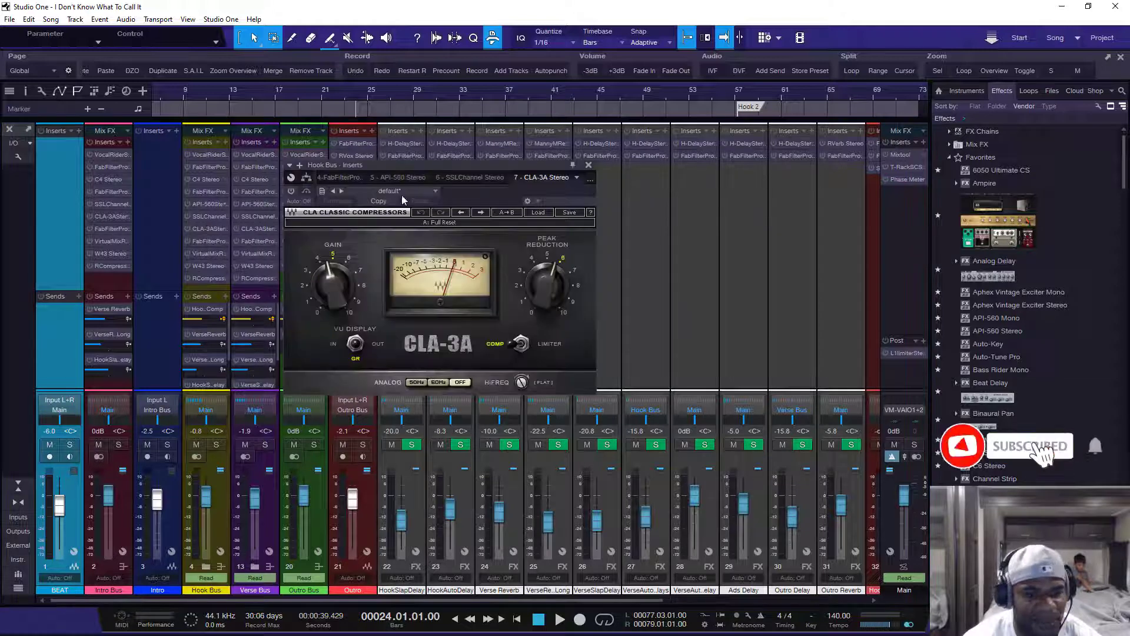
{"action": "left_click", "coordinate": [588, 165]}
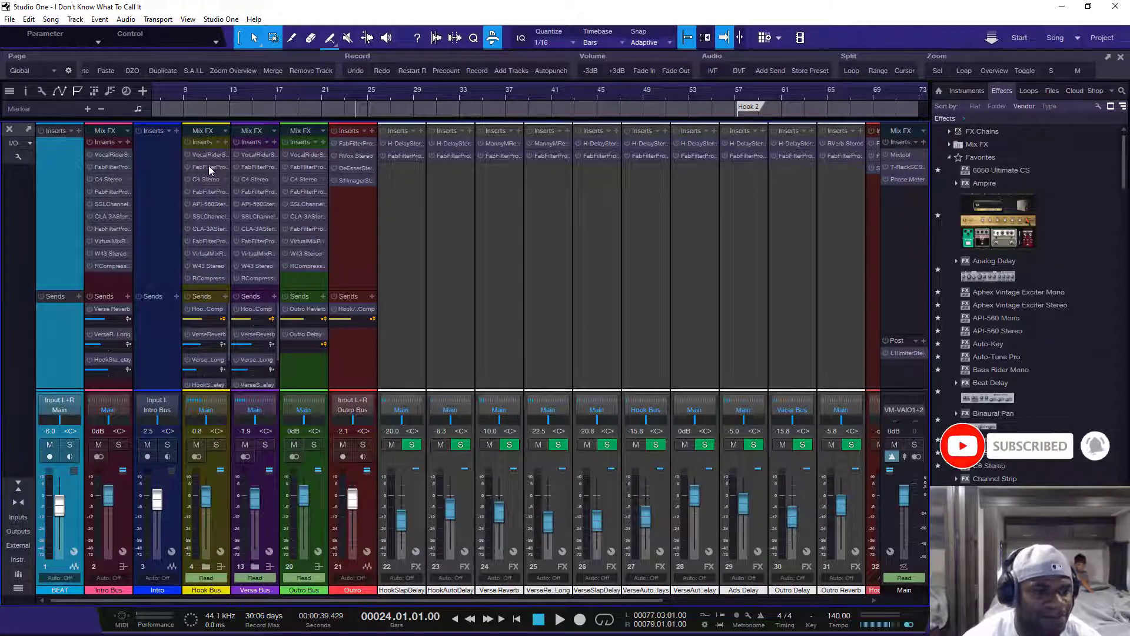
Step again through Pro-Q 3, Pro-Q 3 2 and CLA-3A, then close the shared plug-in window
{"action": "double_click", "coordinate": [209, 168]}
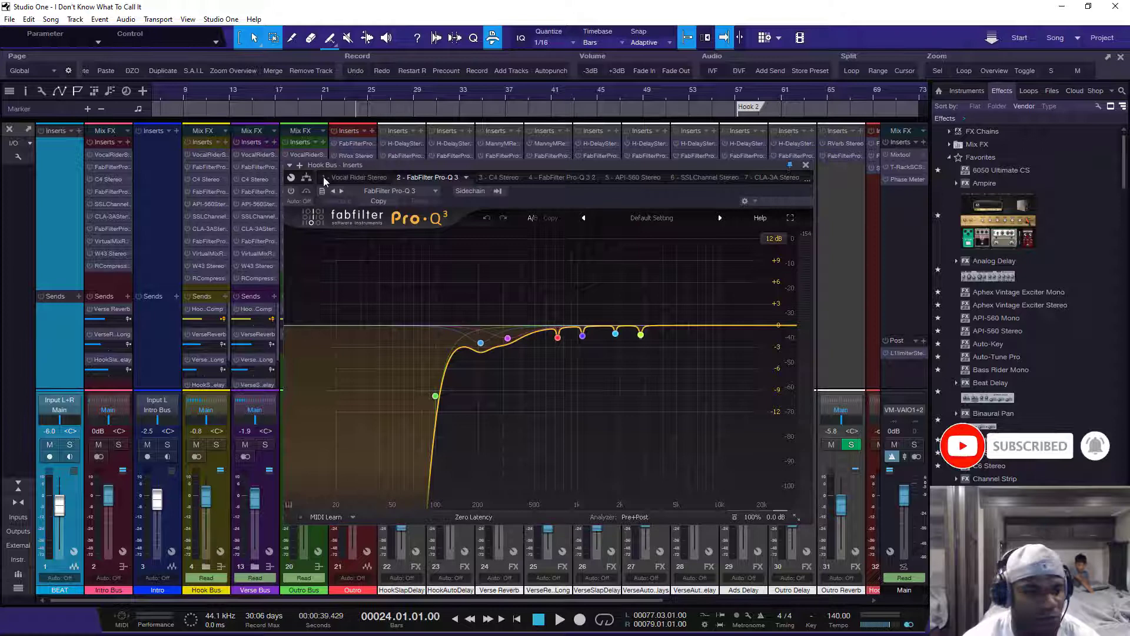
{"action": "double_click", "coordinate": [210, 193]}
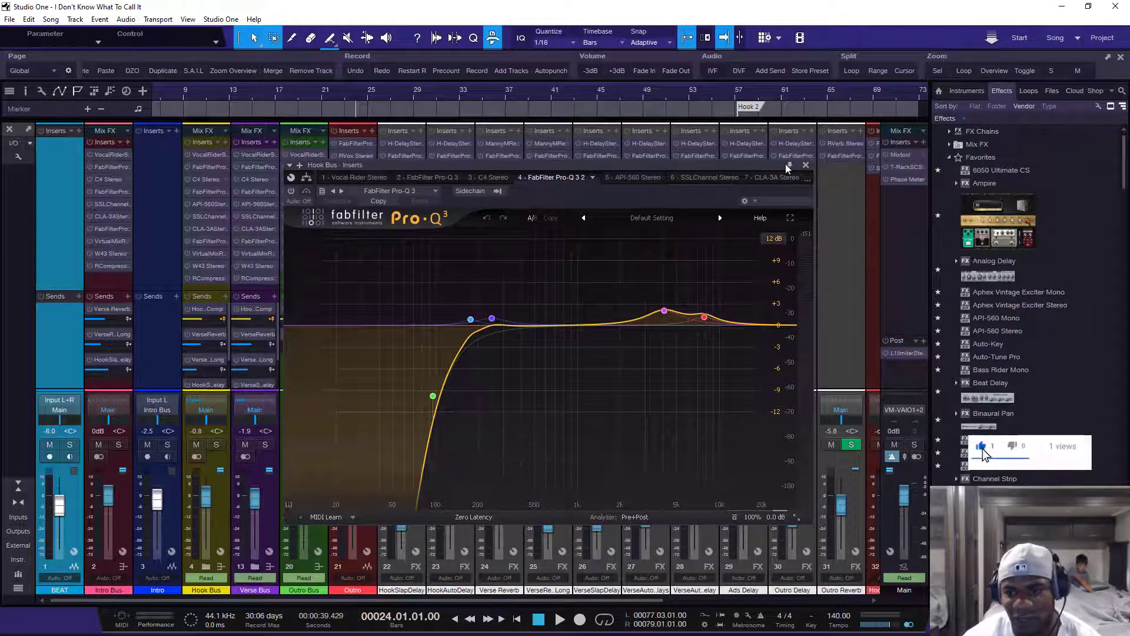
{"action": "double_click", "coordinate": [211, 229]}
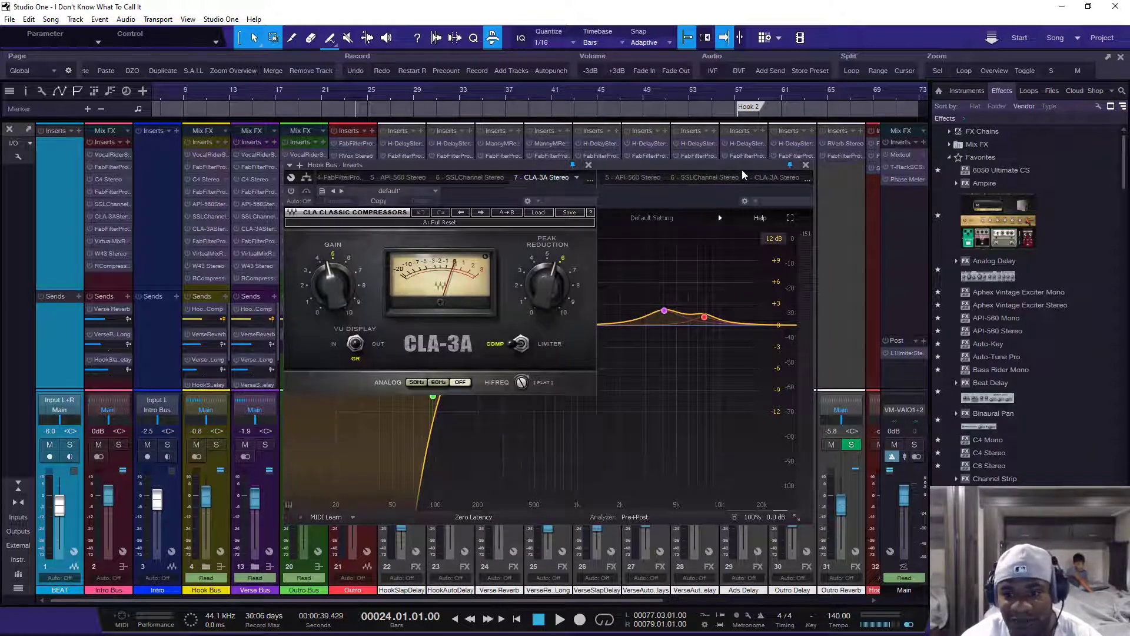
{"action": "left_click", "coordinate": [589, 166]}
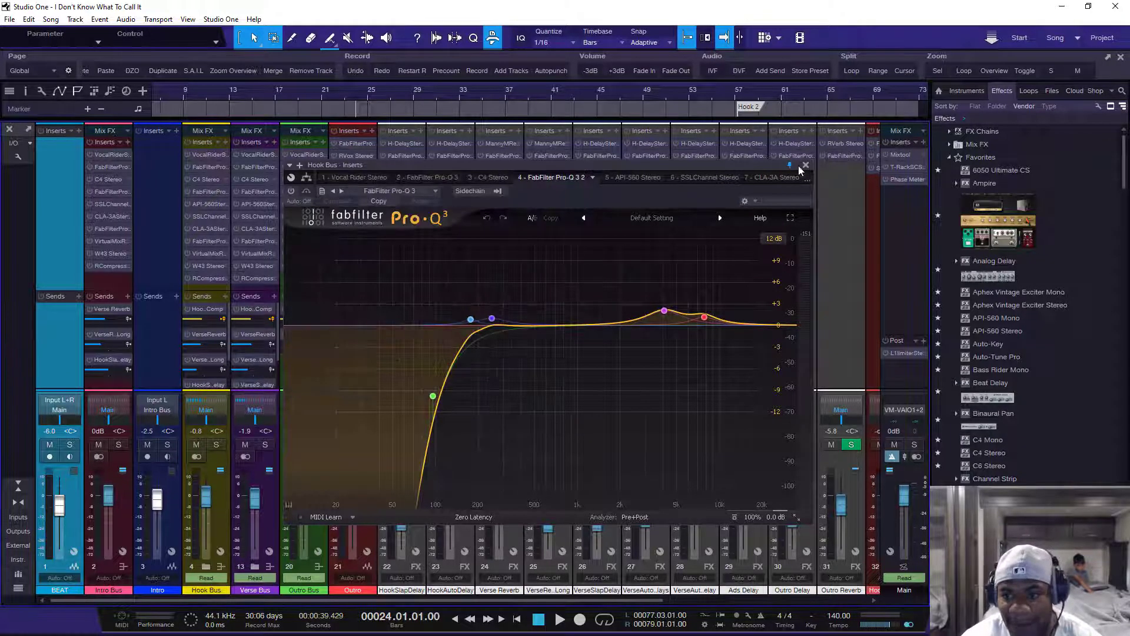
{"action": "left_click", "coordinate": [426, 178]}
{"action": "left_click", "coordinate": [198, 170]}
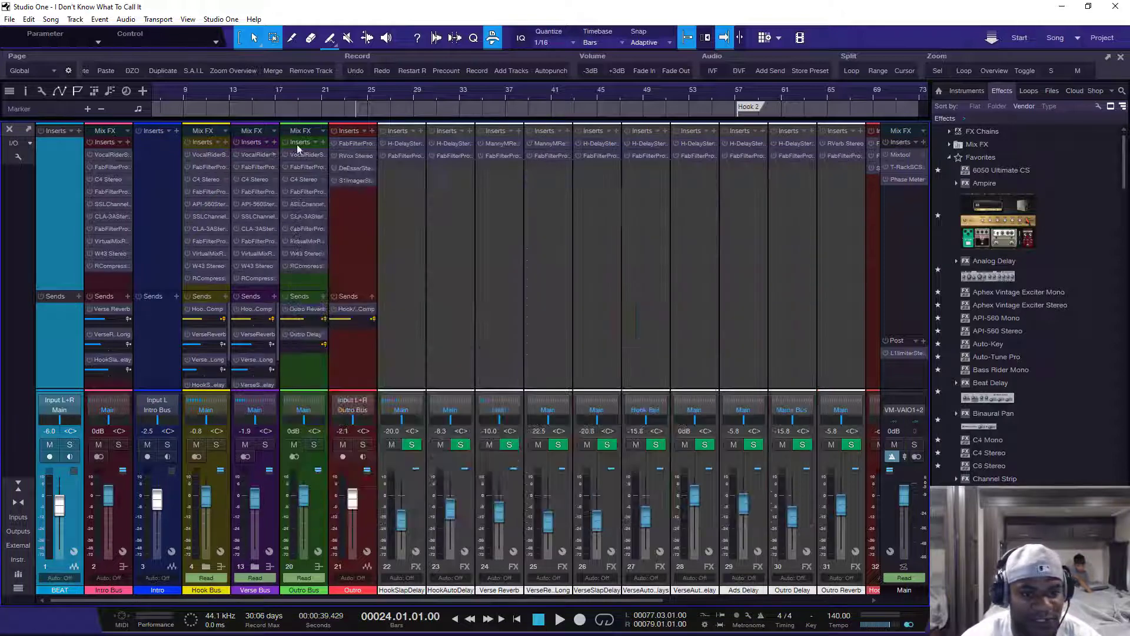
Open both Pro-Q 3 EQs in their own windows, one at the top and one at the right
{"action": "left_click", "coordinate": [205, 170]}
{"action": "left_click_drag", "start_coordinate": [437, 186], "coordinate": [359, 40]}
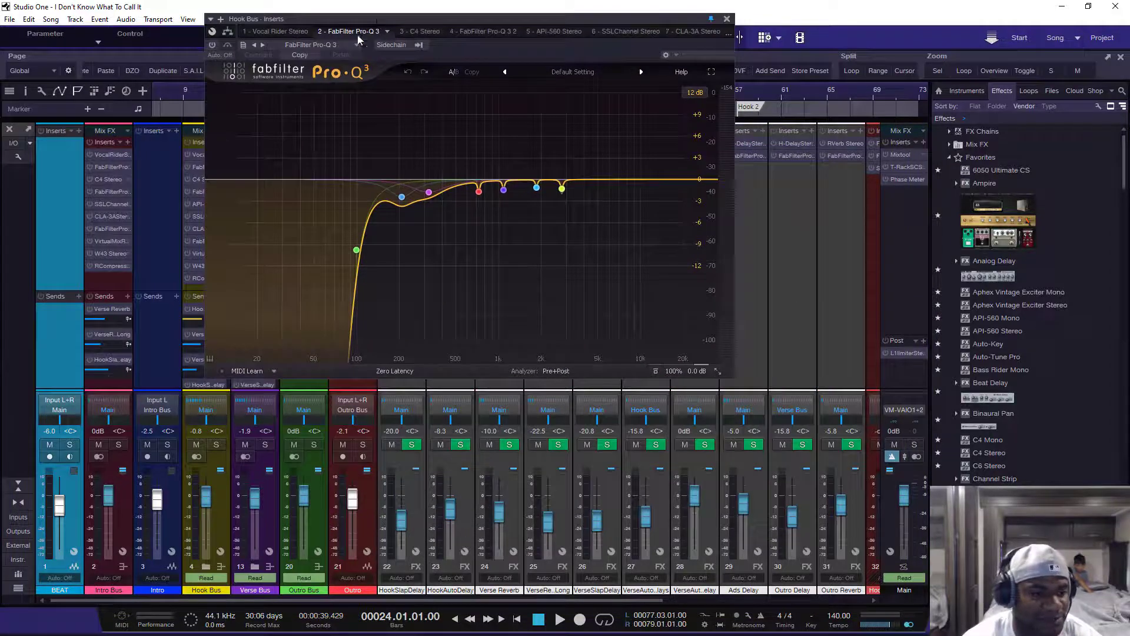
{"action": "left_click", "coordinate": [196, 192]}
{"action": "left_click_drag", "start_coordinate": [601, 170], "coordinate": [1014, 70]}
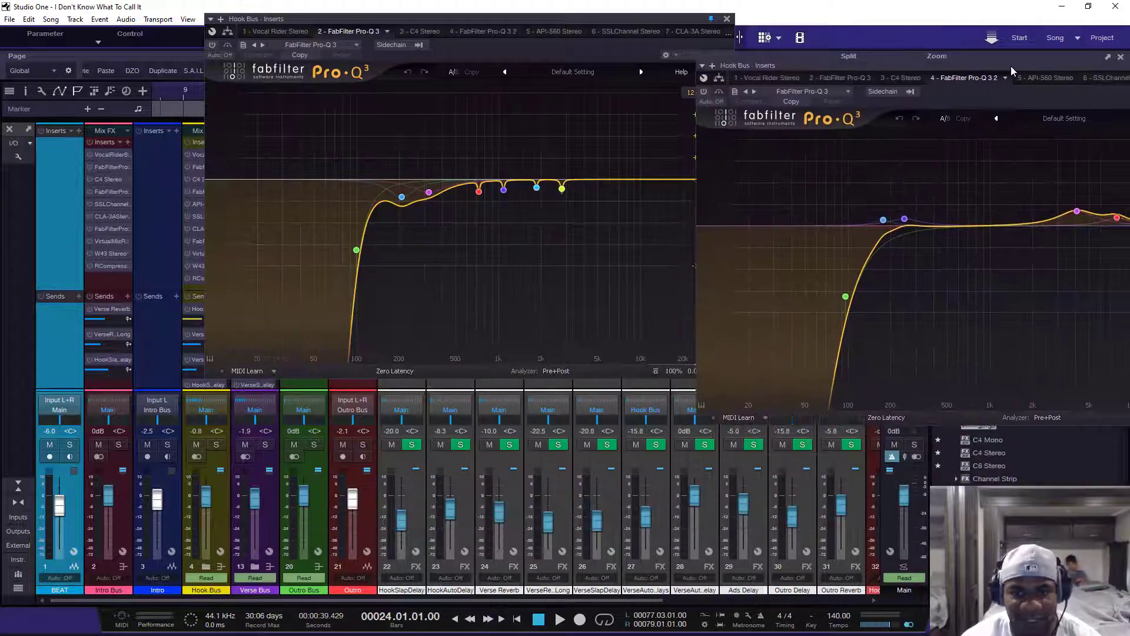
Open the CLA-3A below them and tile the two EQ windows side by side
{"action": "left_click", "coordinate": [198, 228]}
{"action": "left_click_drag", "start_coordinate": [403, 167], "coordinate": [459, 383]}
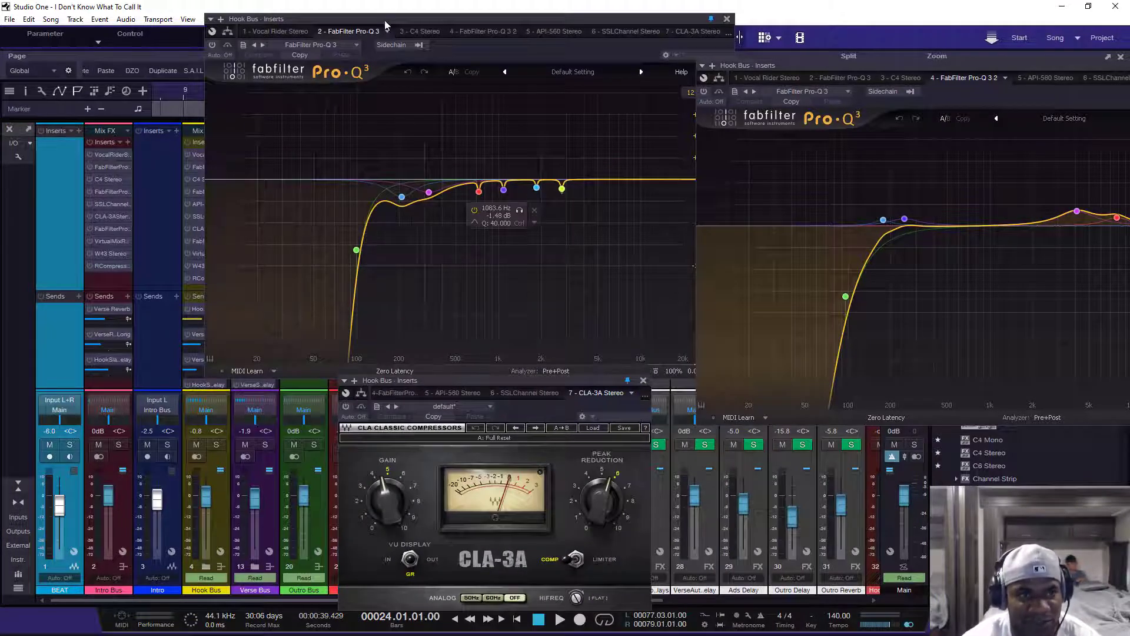
{"action": "left_click_drag", "start_coordinate": [384, 20], "coordinate": [206, 34]}
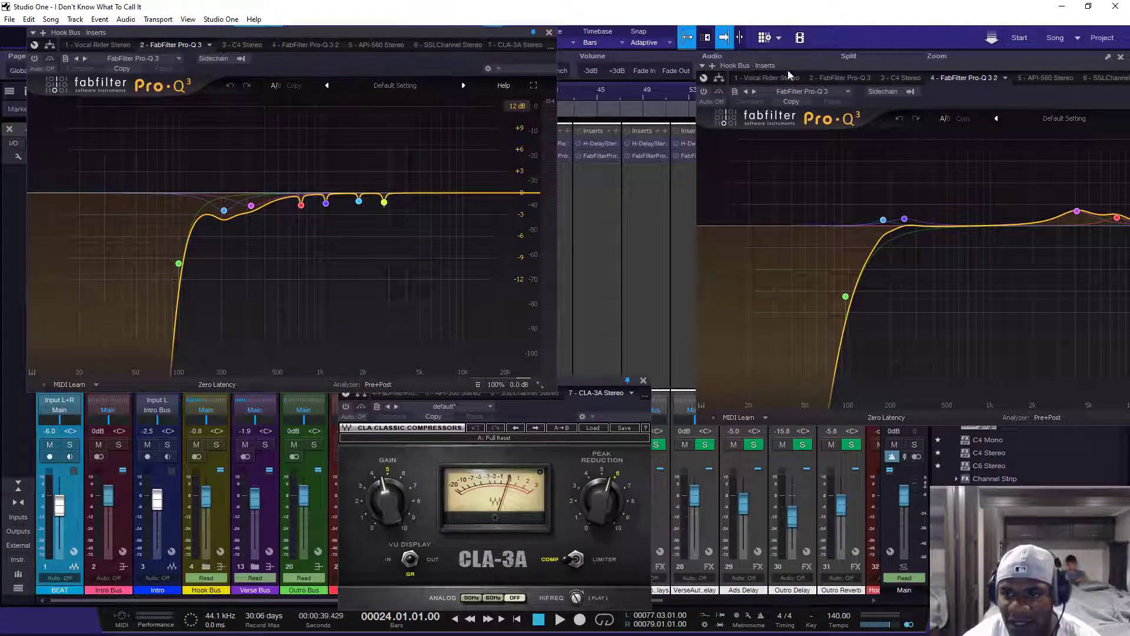
{"action": "left_click_drag", "start_coordinate": [788, 70], "coordinate": [662, 51]}
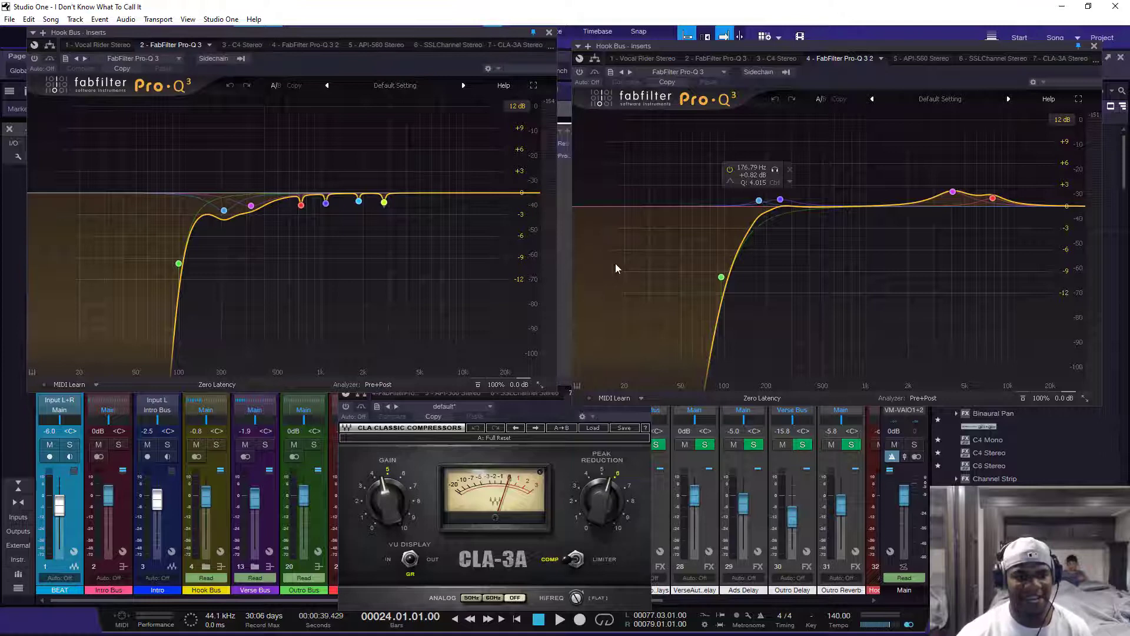
Reset both Pro-Q 3s to Default Setting and the CLA-3A's B setup to Full Reset
{"action": "left_click", "coordinate": [395, 85]}
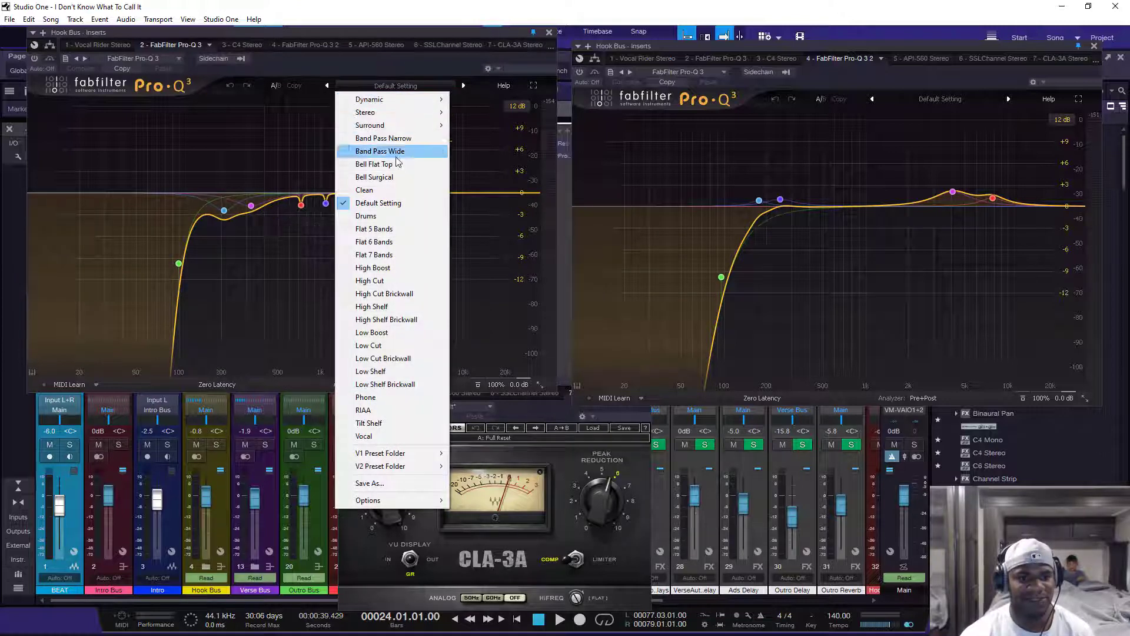
{"action": "left_click", "coordinate": [377, 203]}
{"action": "left_click", "coordinate": [924, 99]}
{"action": "left_click", "coordinate": [923, 217]}
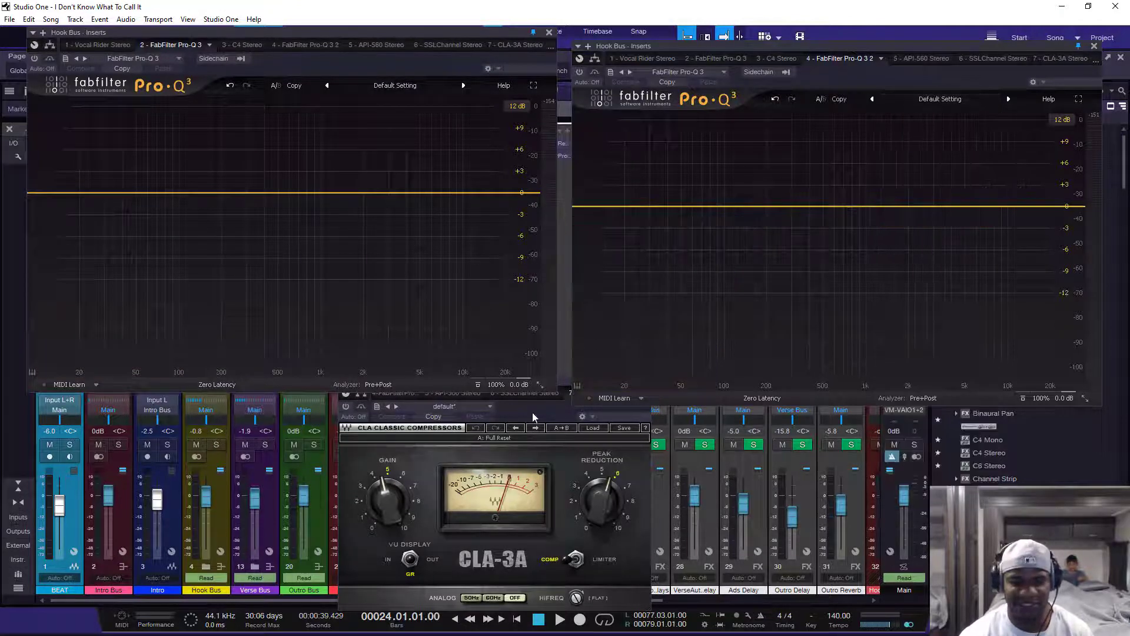
{"action": "left_click", "coordinate": [523, 437]}
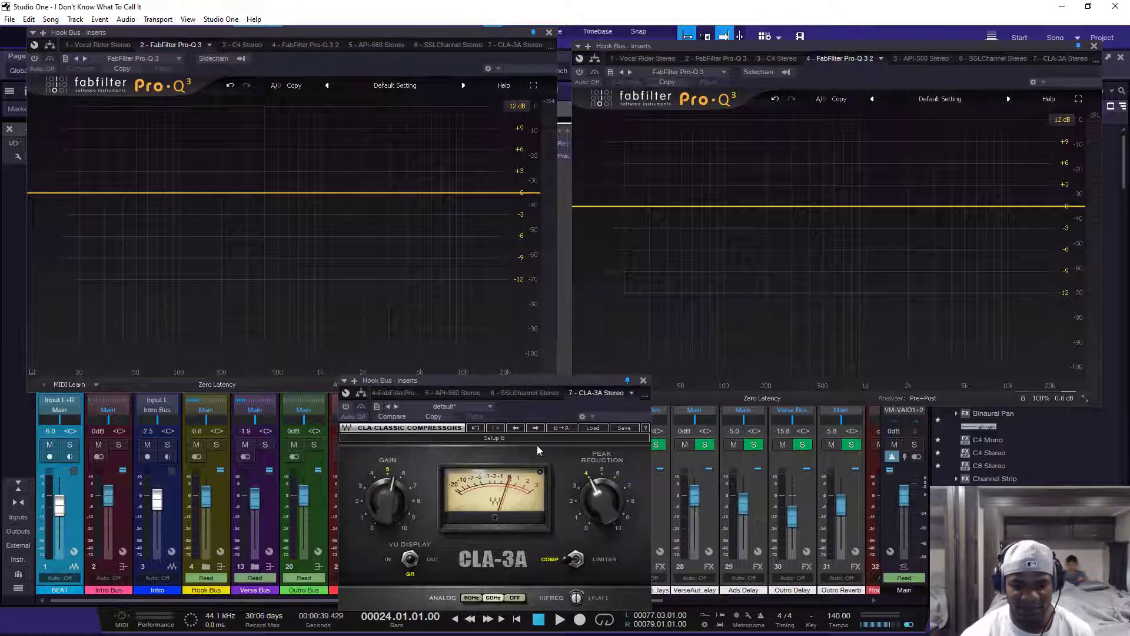
{"action": "left_click", "coordinate": [586, 429]}
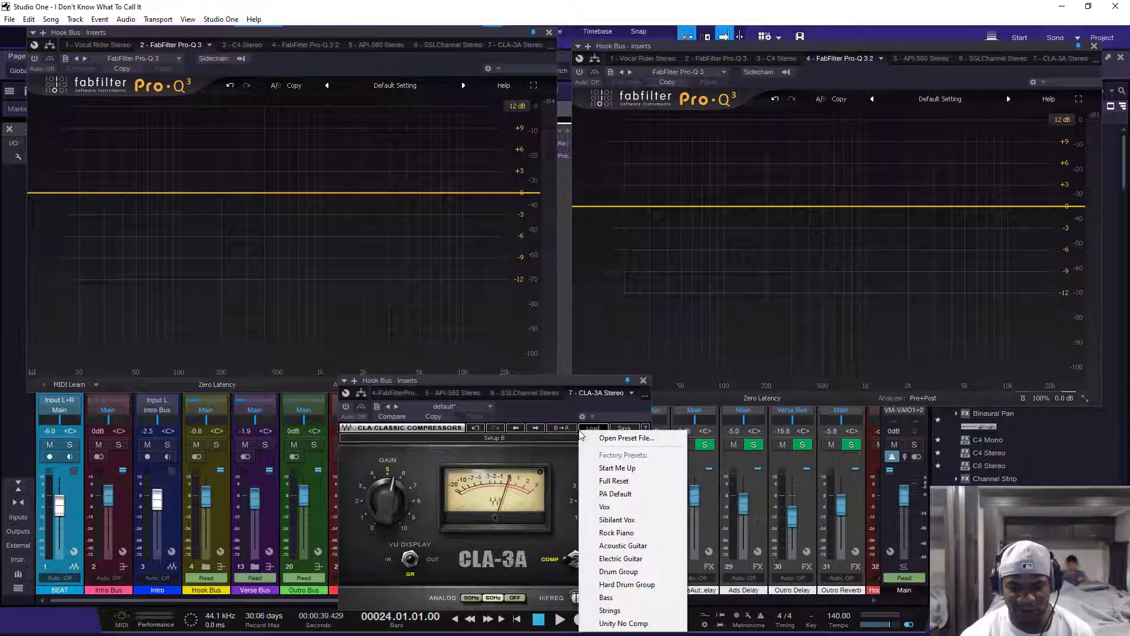
{"action": "left_click", "coordinate": [613, 481]}
{"action": "left_click", "coordinate": [408, 36]}
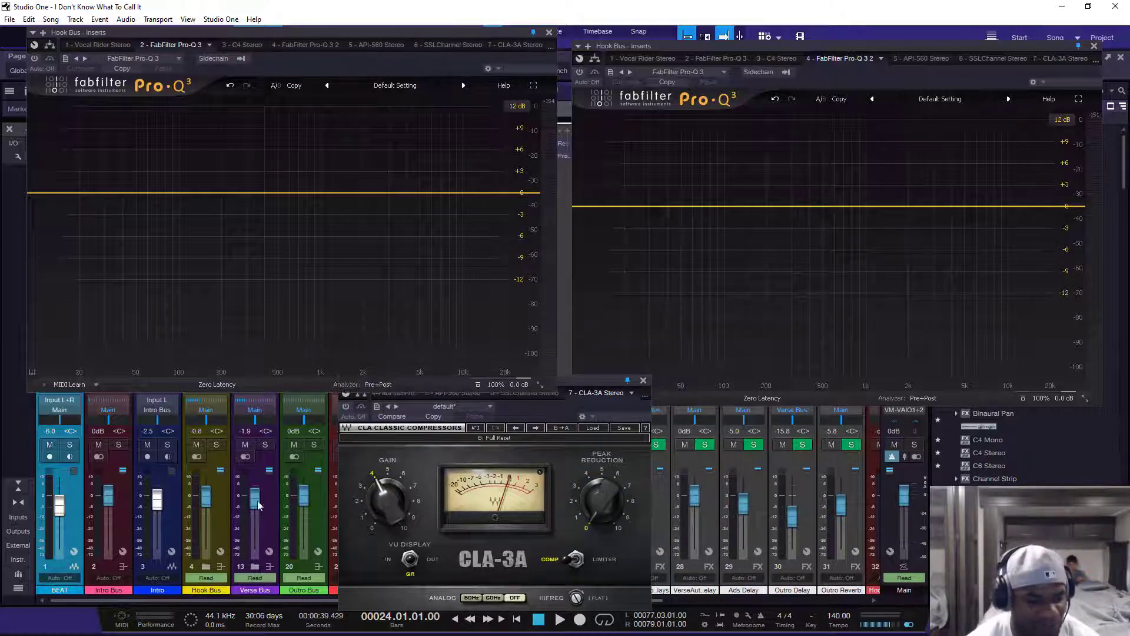
Solo the Hook Bus, listen briefly, and close the first EQ window
{"action": "left_click", "coordinate": [217, 445]}
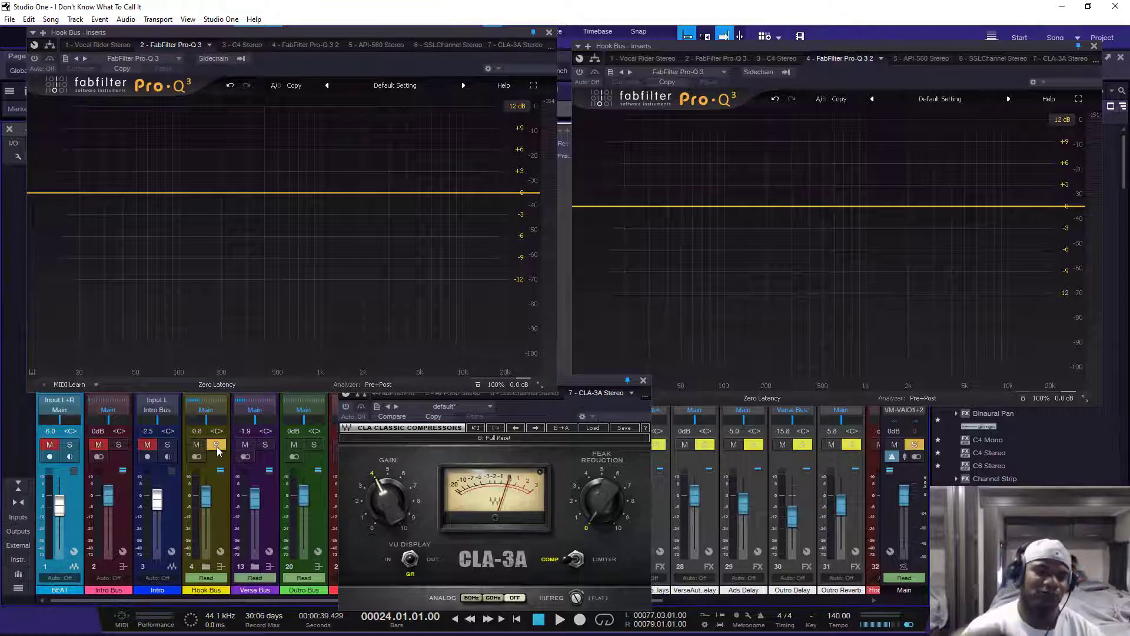
{"action": "key", "text": "space"}
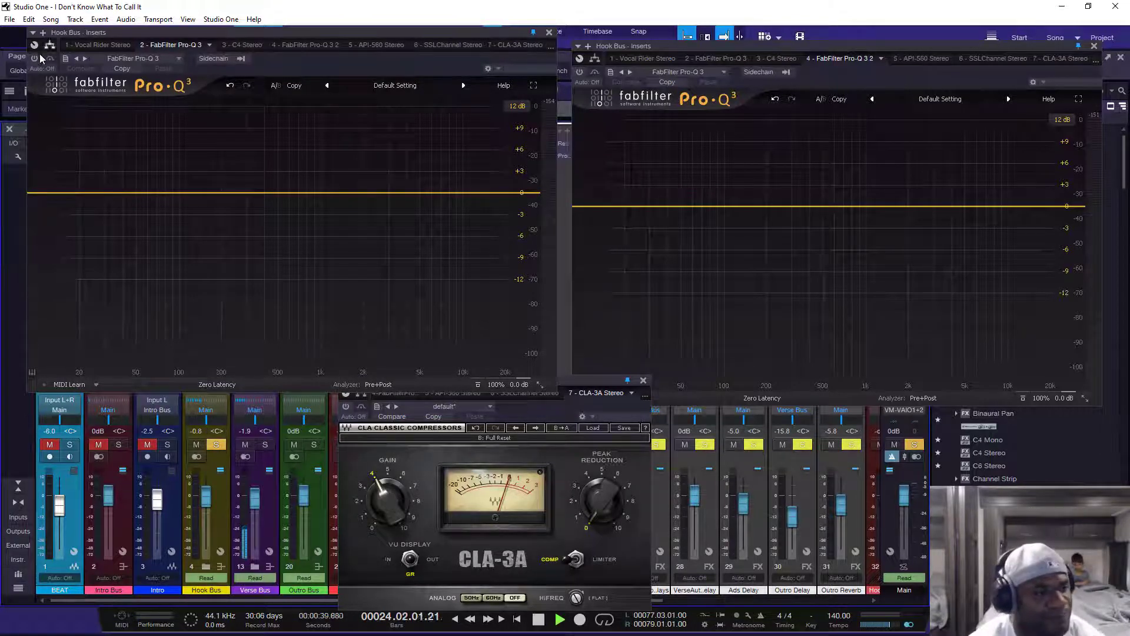
{"action": "key", "text": "space"}
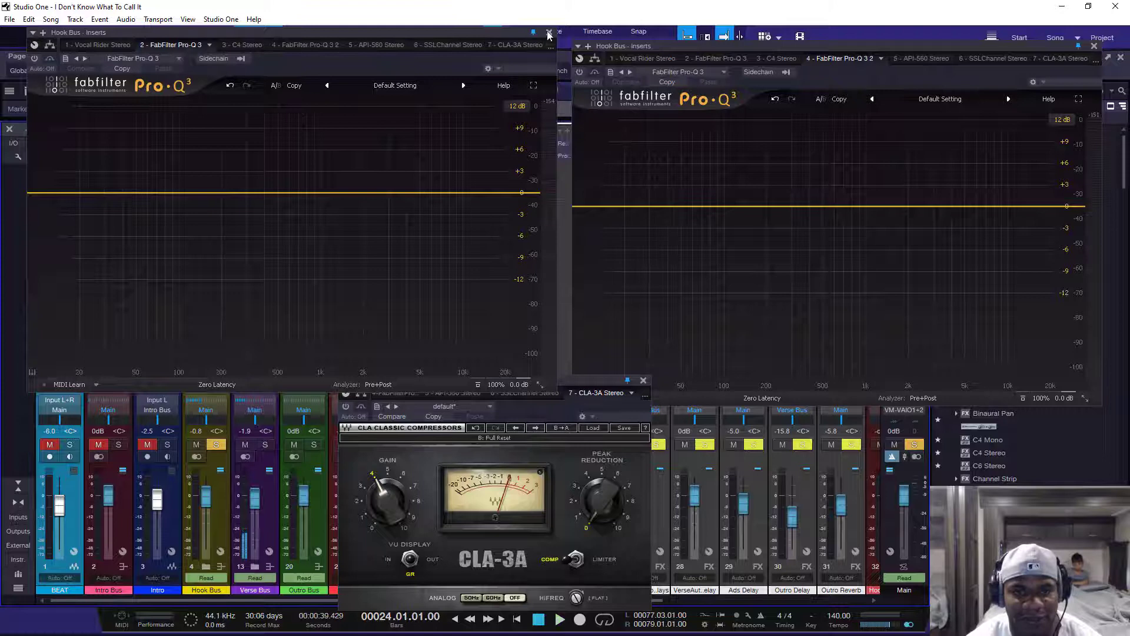
{"action": "left_click", "coordinate": [550, 34]}
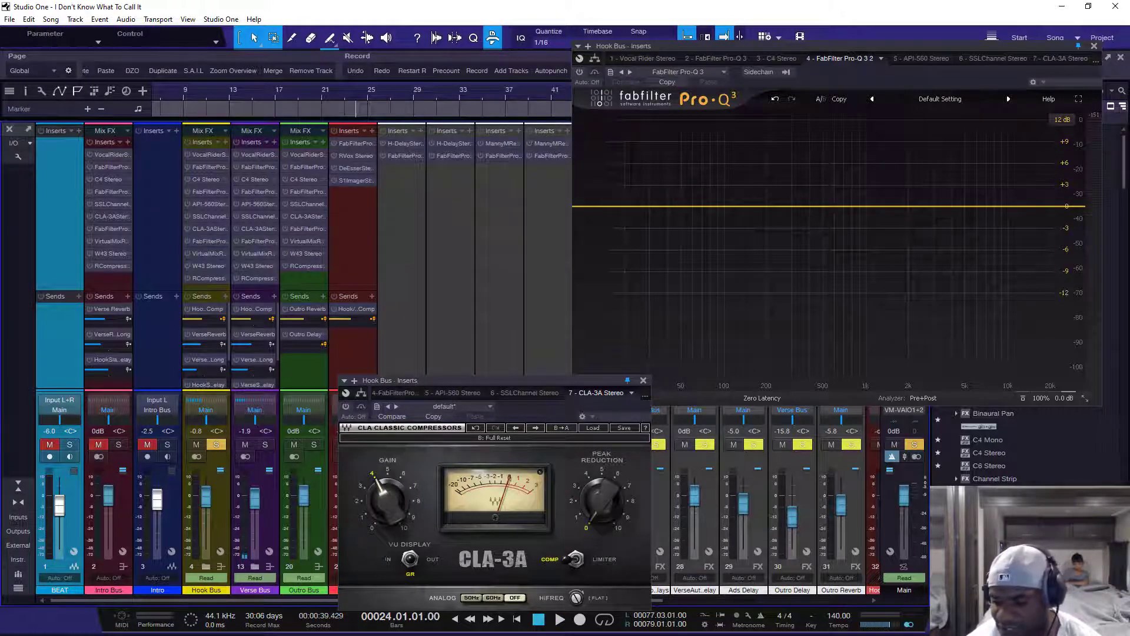
Play the song from bar 25 and bring up the mixer console with F3
{"action": "key", "text": "F3"}
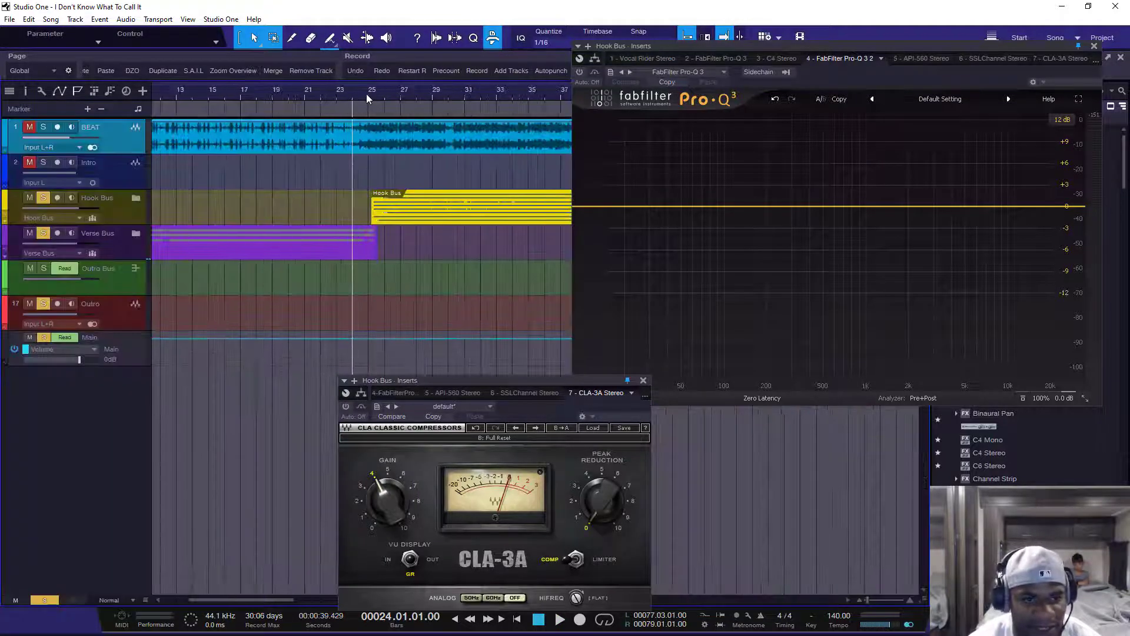
{"action": "left_click", "coordinate": [367, 100]}
{"action": "key", "text": "space"}
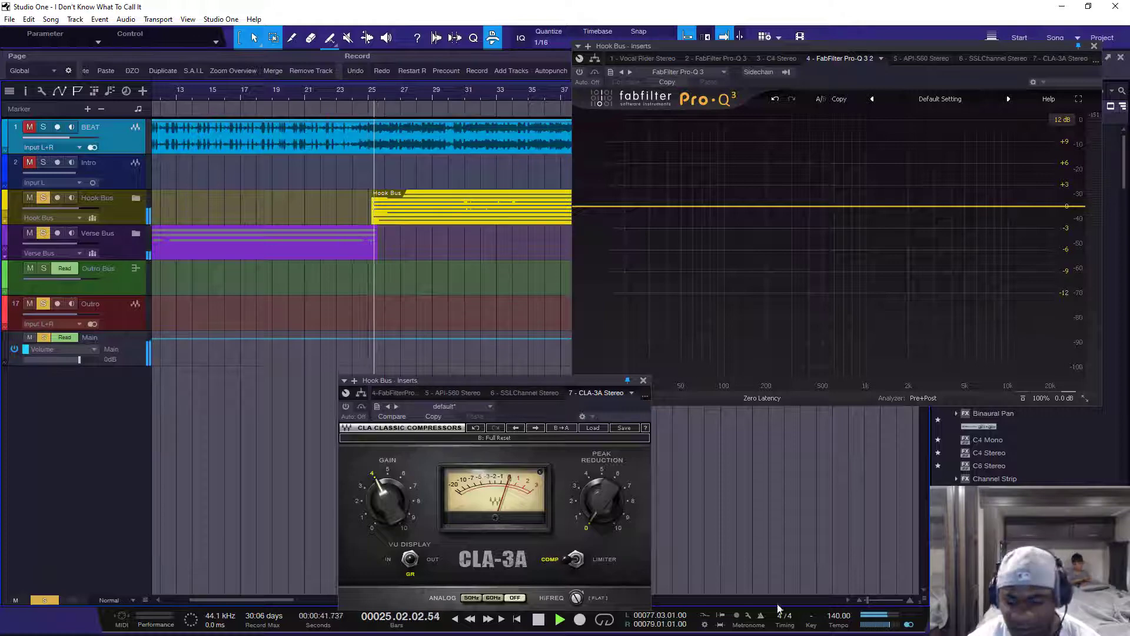
{"action": "key", "text": "F3"}
{"action": "key", "text": "space"}
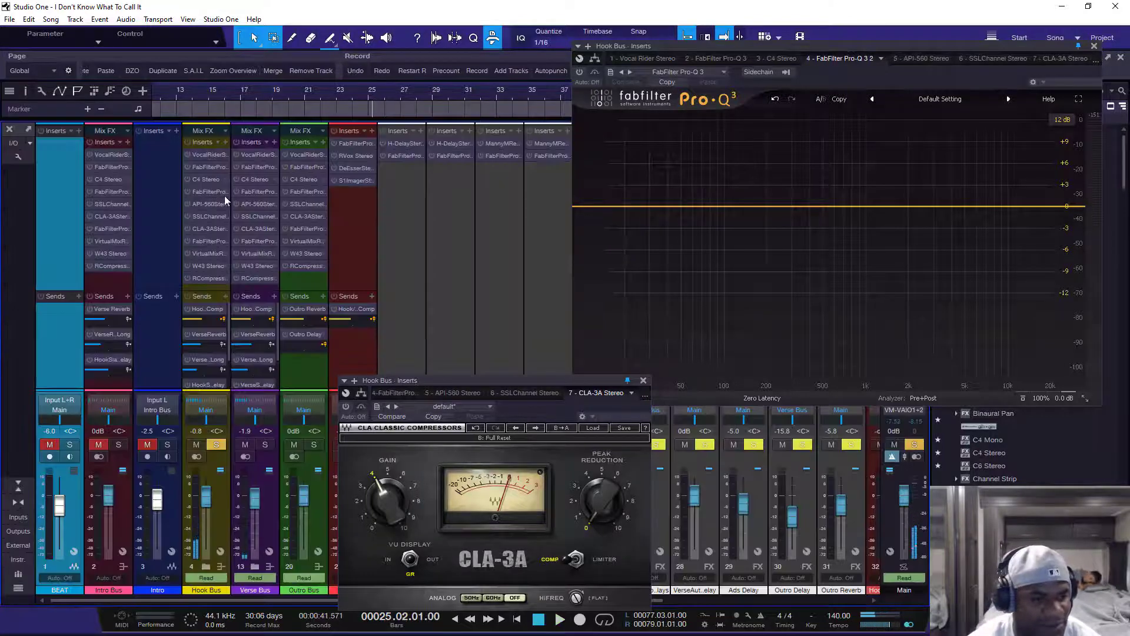
Open the first Pro-Q 3 during playback and add a 96 dB/oct low cut near 100 Hz
{"action": "left_click", "coordinate": [211, 166]}
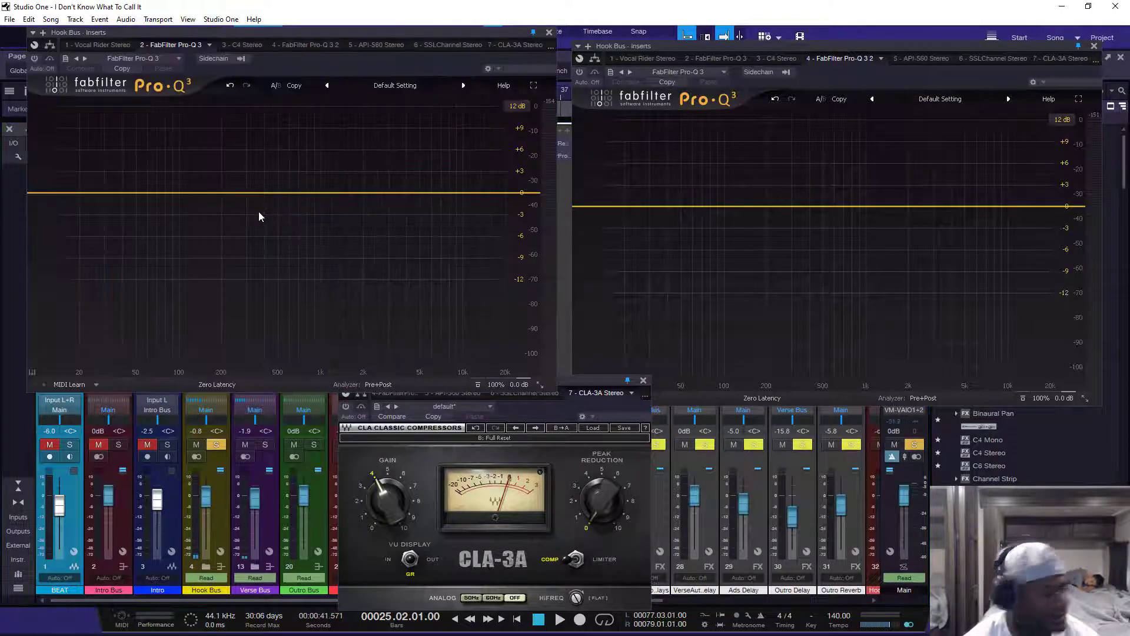
{"action": "key", "text": "space"}
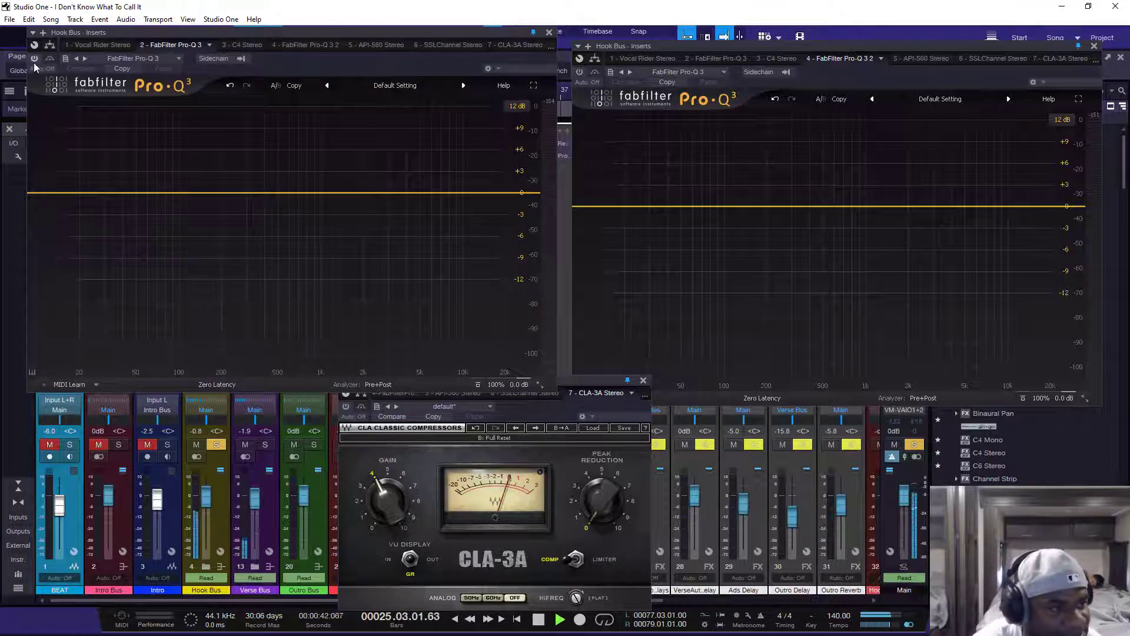
{"action": "left_click", "coordinate": [34, 58]}
{"action": "left_click_drag", "start_coordinate": [93, 194], "coordinate": [86, 213]}
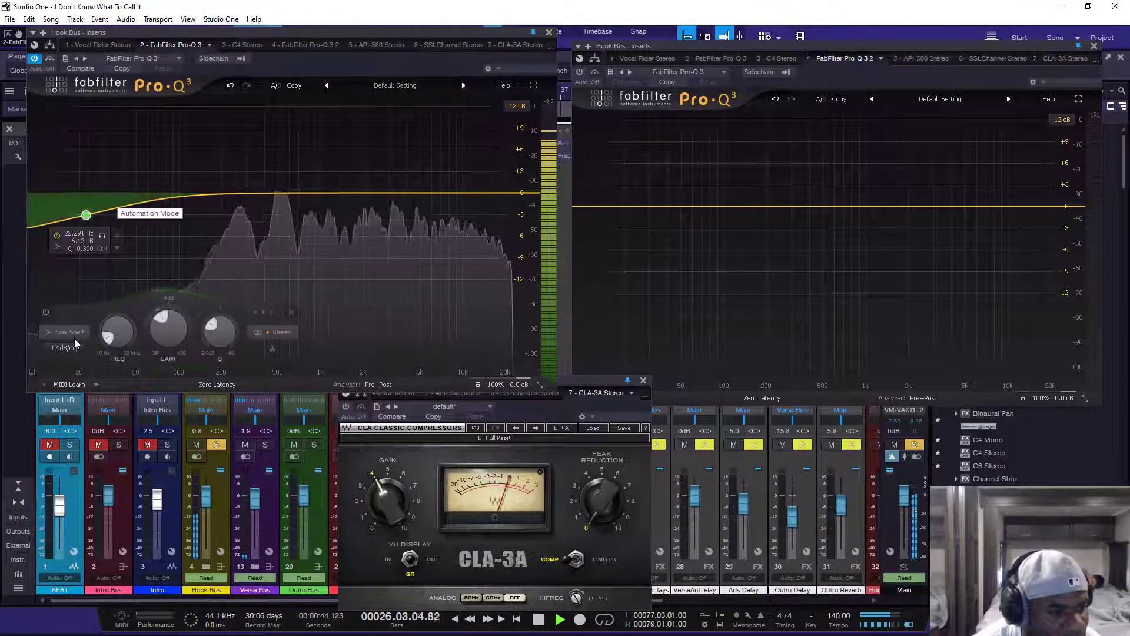
{"action": "left_click", "coordinate": [69, 333]}
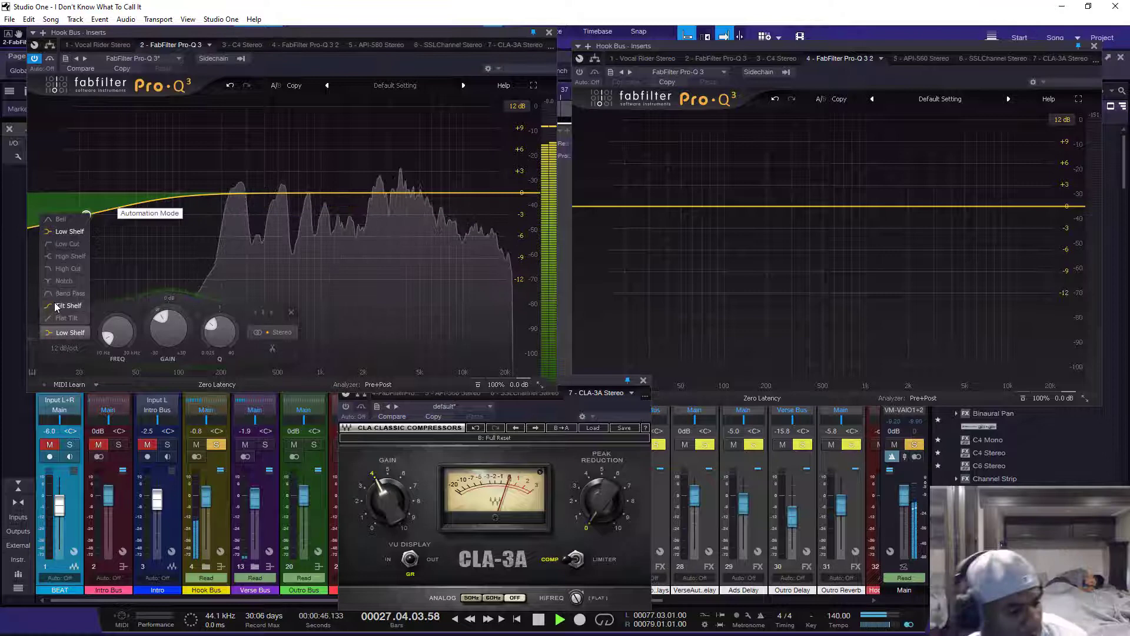
{"action": "left_click", "coordinate": [66, 244]}
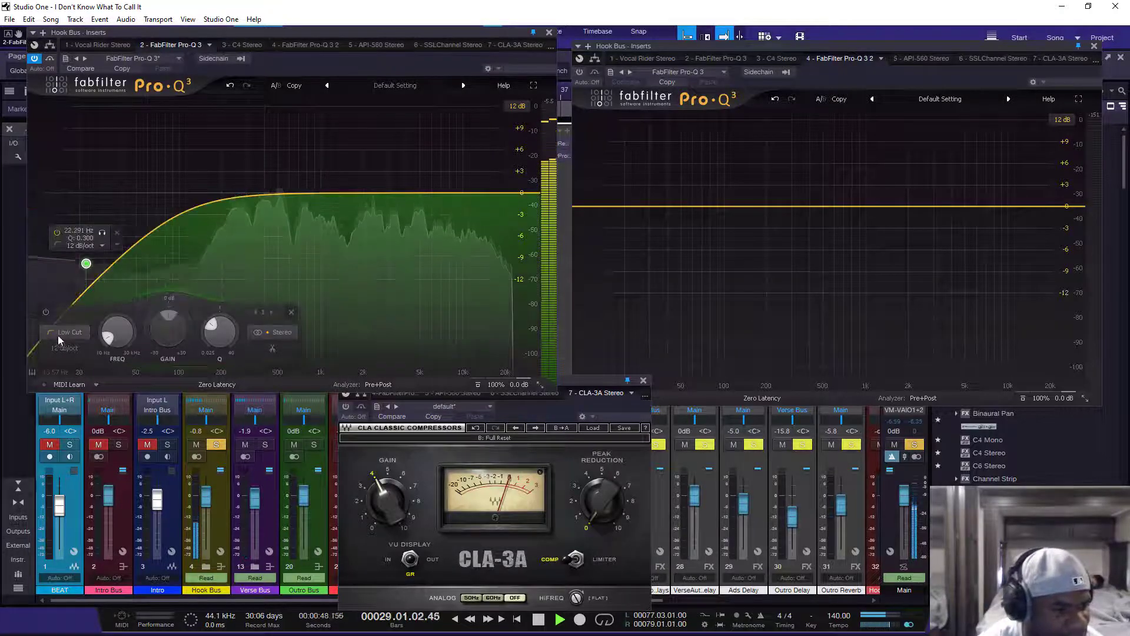
{"action": "left_click", "coordinate": [61, 348]}
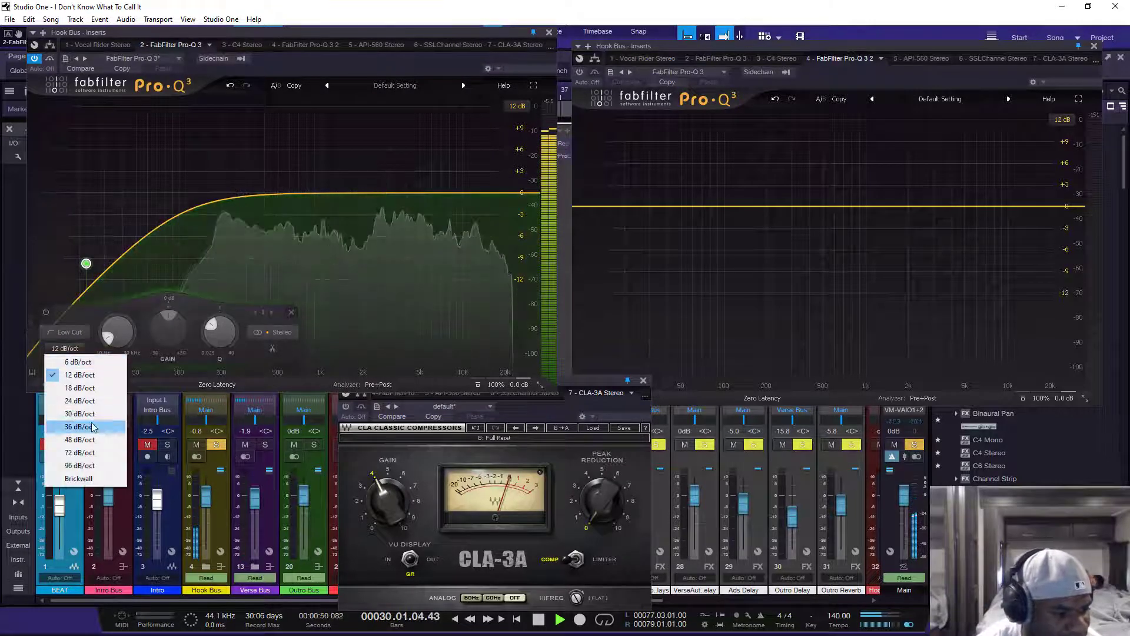
{"action": "left_click", "coordinate": [80, 465]}
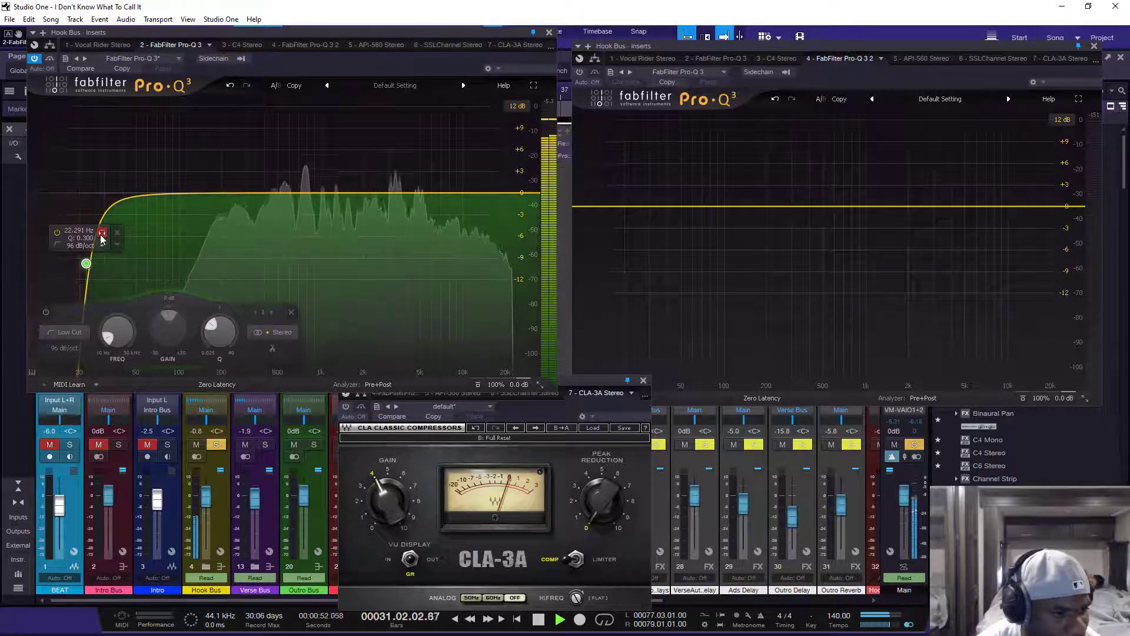
{"action": "left_click_drag", "start_coordinate": [86, 263], "coordinate": [203, 238]}
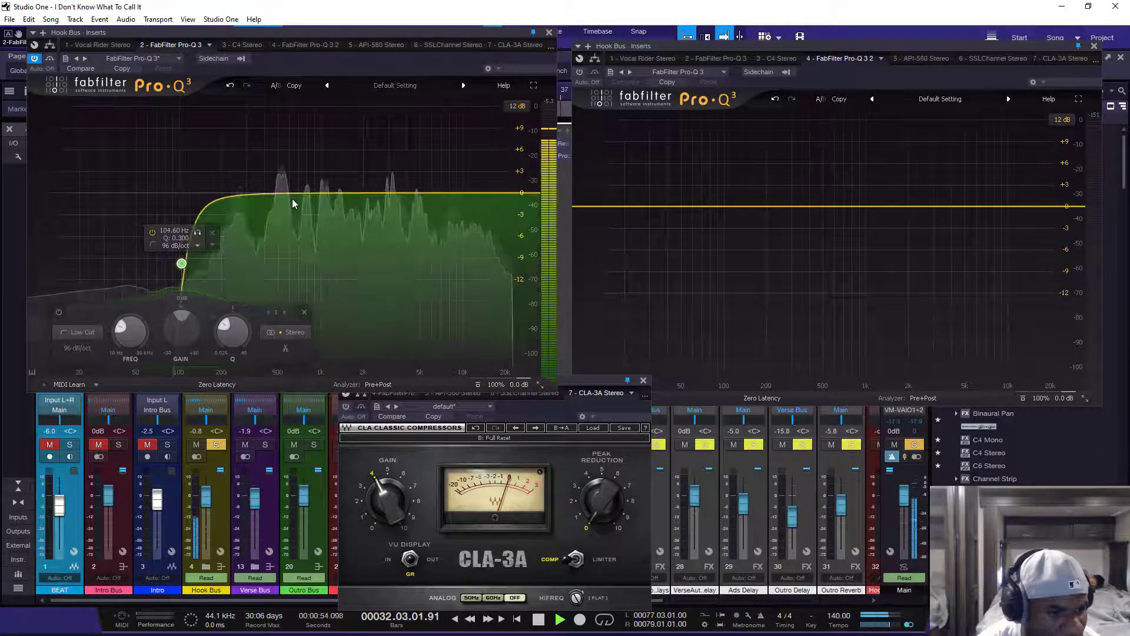
Add a small cut near 245 Hz and a soloed narrow +10.29 dB boost near 1.2 kHz
{"action": "left_click_drag", "start_coordinate": [239, 194], "coordinate": [235, 164]}
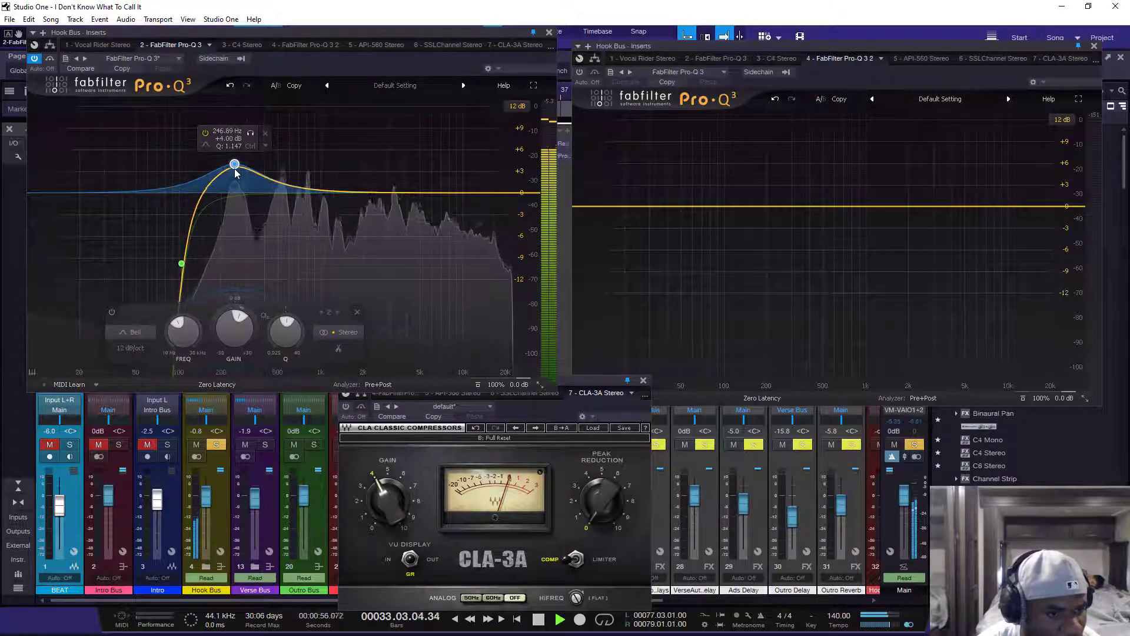
{"action": "scroll", "coordinate": [235, 168], "scroll_direction": "up", "scroll_amount": 3}
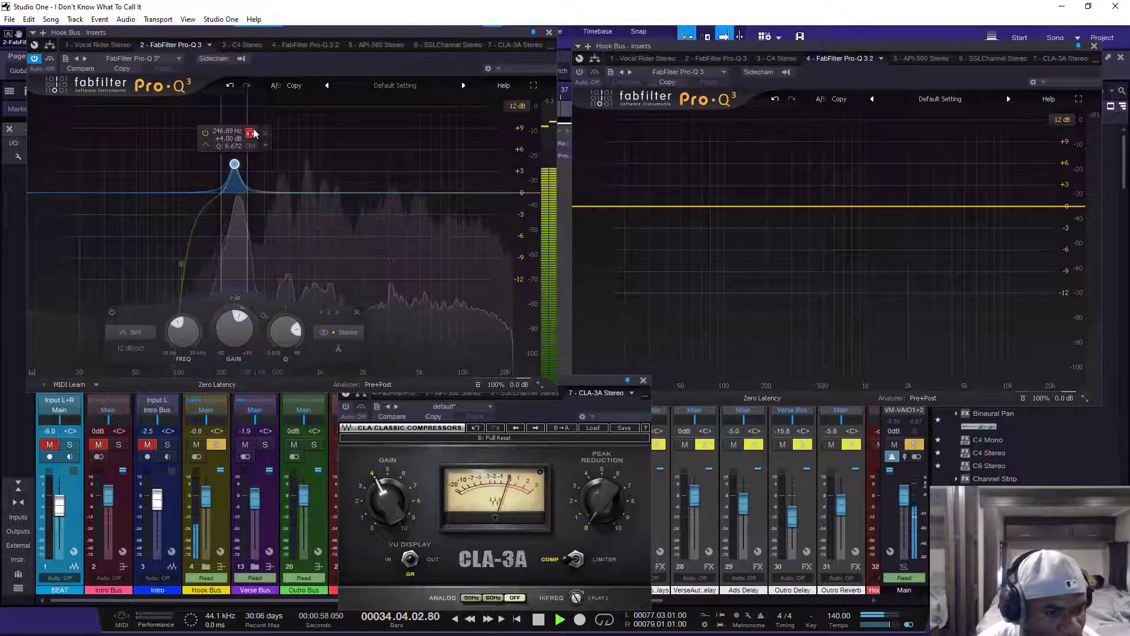
{"action": "scroll", "coordinate": [238, 169], "scroll_direction": "down", "scroll_amount": 3}
{"action": "left_click_drag", "start_coordinate": [237, 170], "coordinate": [266, 201]}
{"action": "scroll", "coordinate": [238, 212], "scroll_direction": "down", "scroll_amount": 4}
{"action": "scroll", "coordinate": [268, 158], "scroll_direction": "up", "scroll_amount": 2}
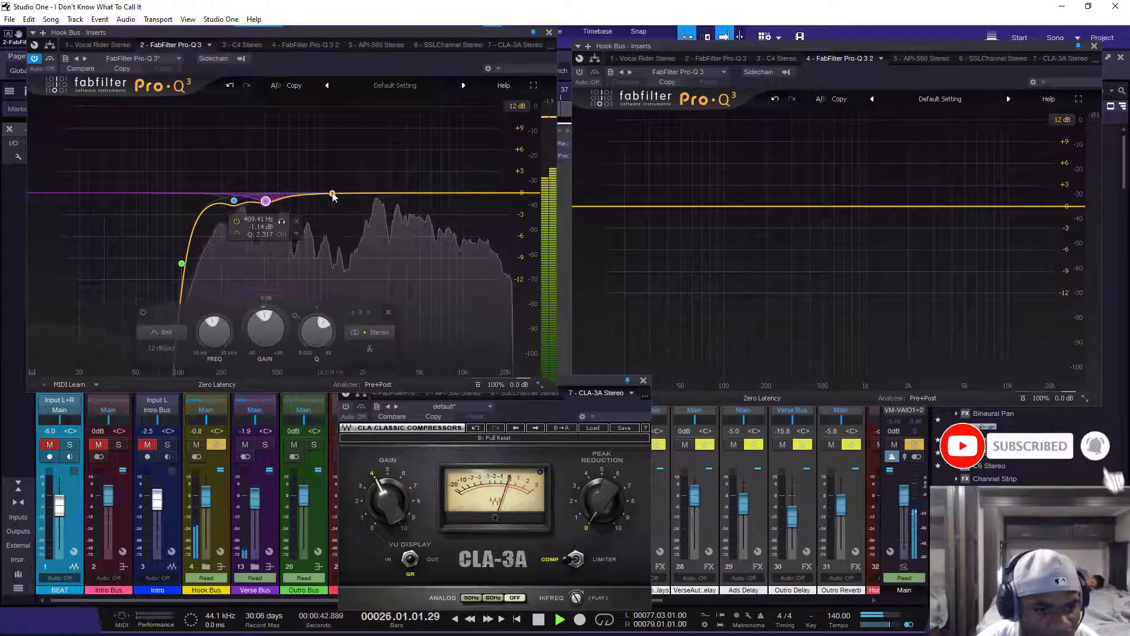
{"action": "left_click_drag", "start_coordinate": [328, 193], "coordinate": [312, 154]}
{"action": "scroll", "coordinate": [333, 120], "scroll_direction": "up", "scroll_amount": 2}
{"action": "left_click", "coordinate": [348, 139]}
Drop the 1.2 kHz band to about -0.8 dB, trial then lower a 1.4 kHz band, and add a 1.9 kHz boost
{"action": "key", "text": "space"}
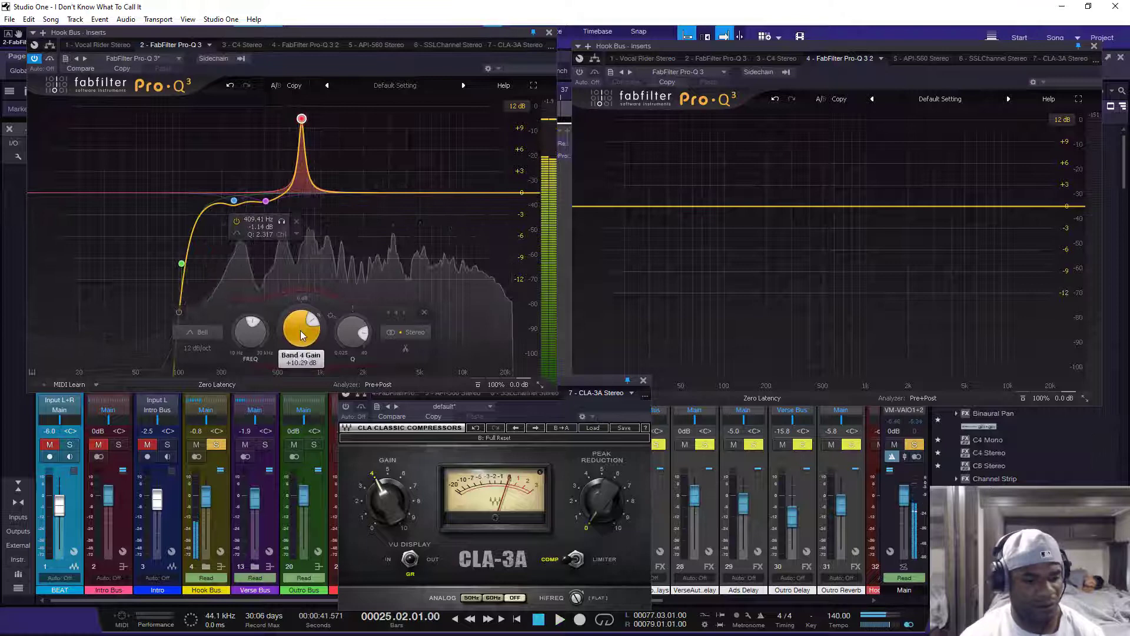
{"action": "left_click_drag", "start_coordinate": [302, 327], "coordinate": [296, 408]}
{"action": "left_click_drag", "start_coordinate": [340, 193], "coordinate": [340, 171]}
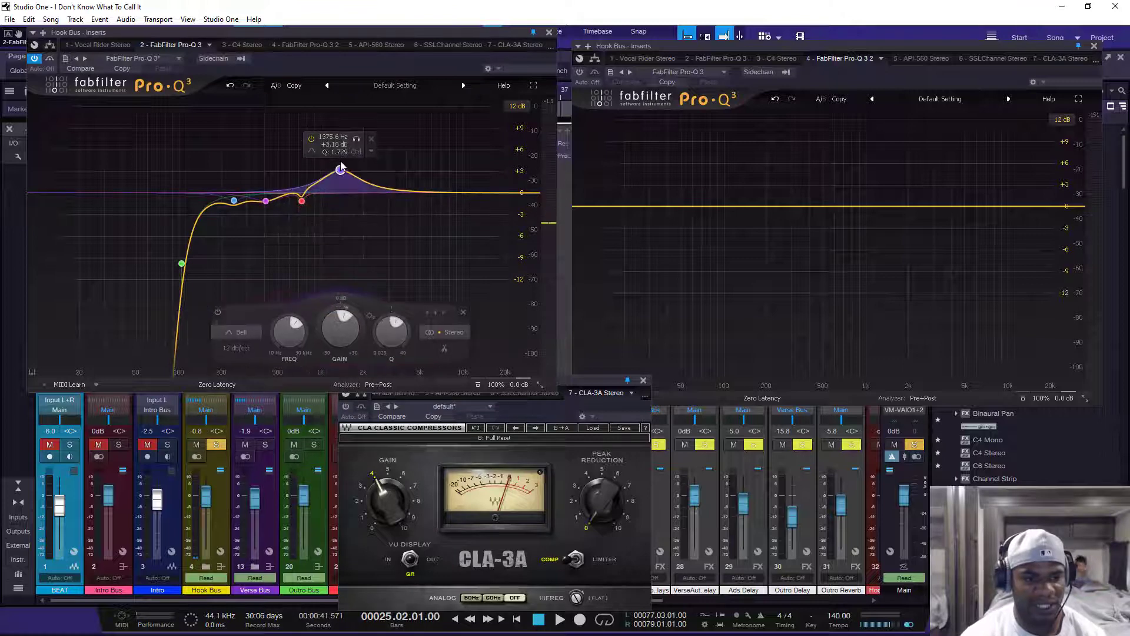
{"action": "scroll", "coordinate": [341, 170], "scroll_direction": "up", "scroll_amount": 5}
{"action": "scroll", "coordinate": [345, 174], "scroll_direction": "down", "scroll_amount": 4}
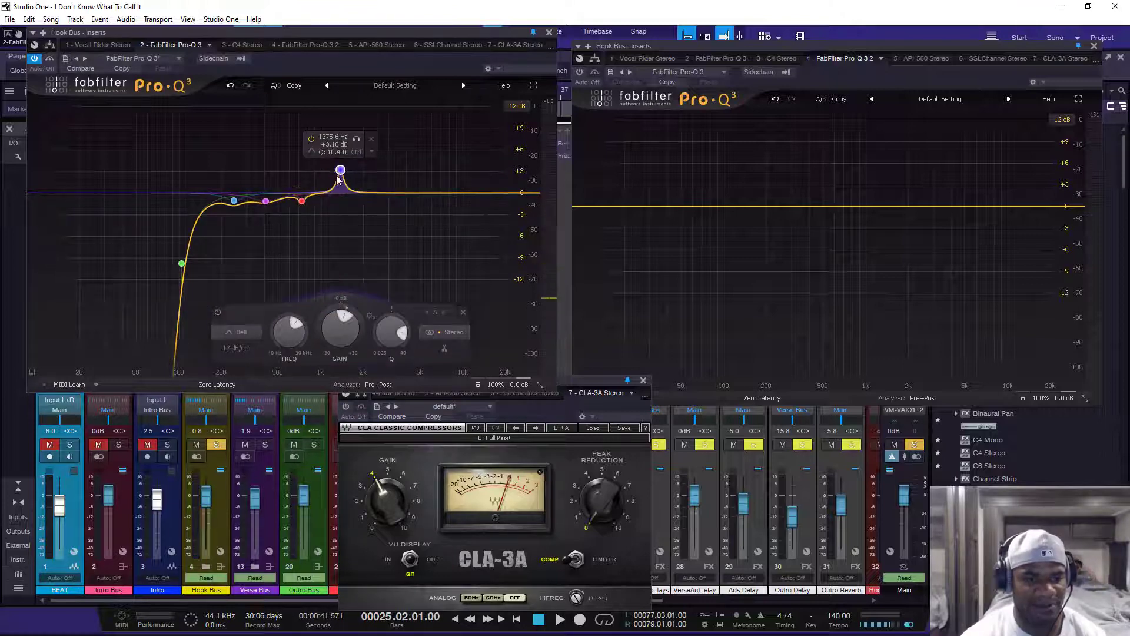
{"action": "left_click_drag", "start_coordinate": [342, 176], "coordinate": [338, 141]}
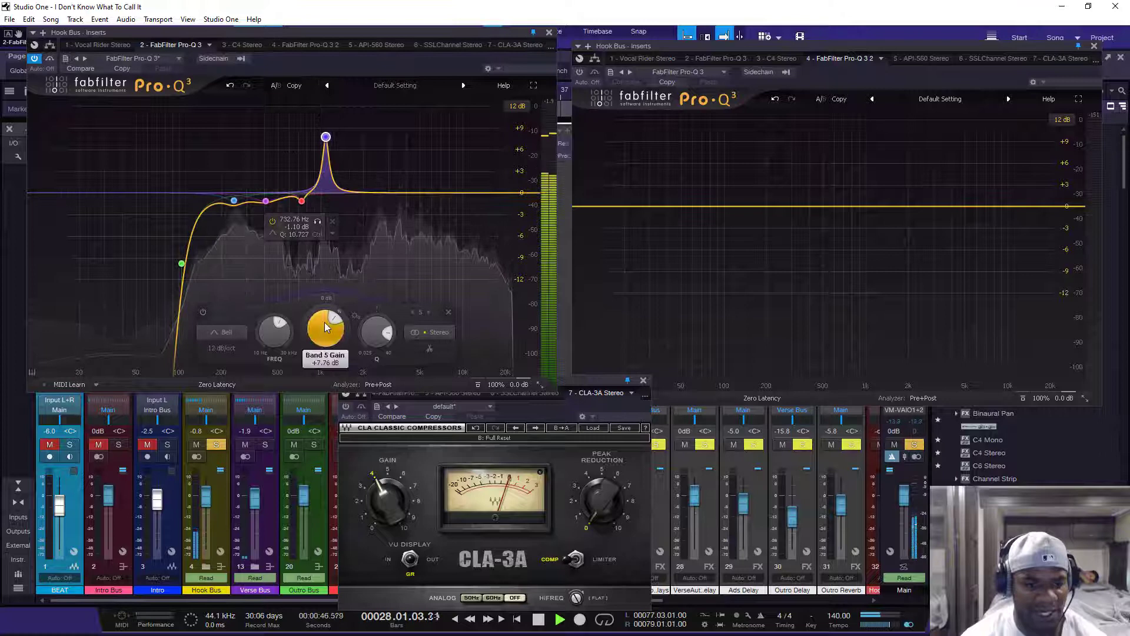
{"action": "left_click_drag", "start_coordinate": [324, 323], "coordinate": [306, 385]}
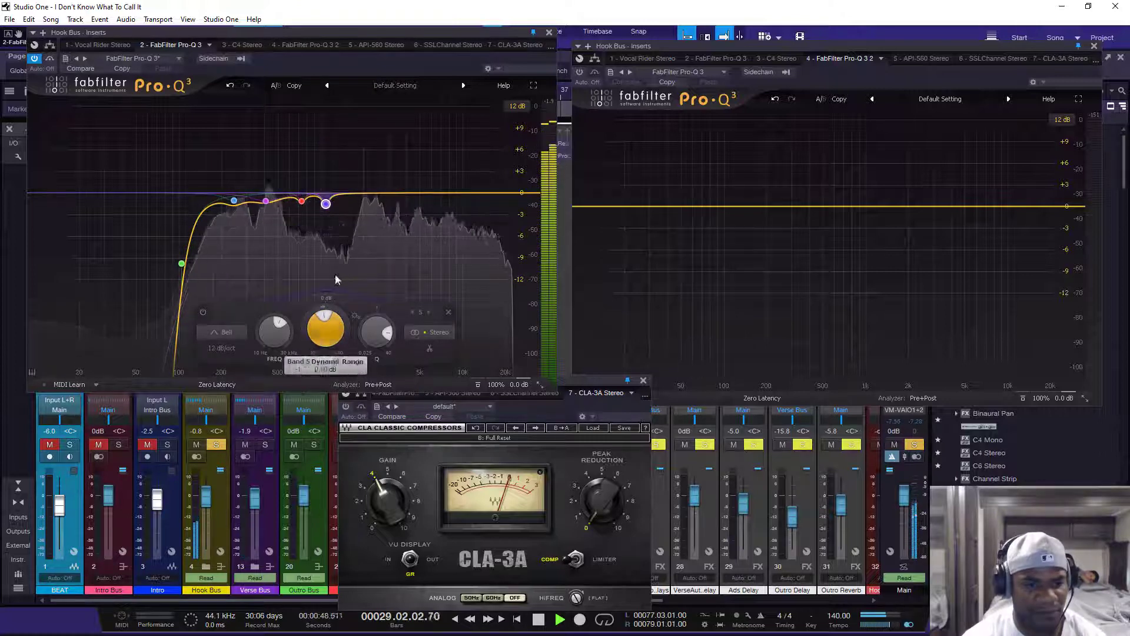
{"action": "left_click_drag", "start_coordinate": [355, 194], "coordinate": [376, 111]}
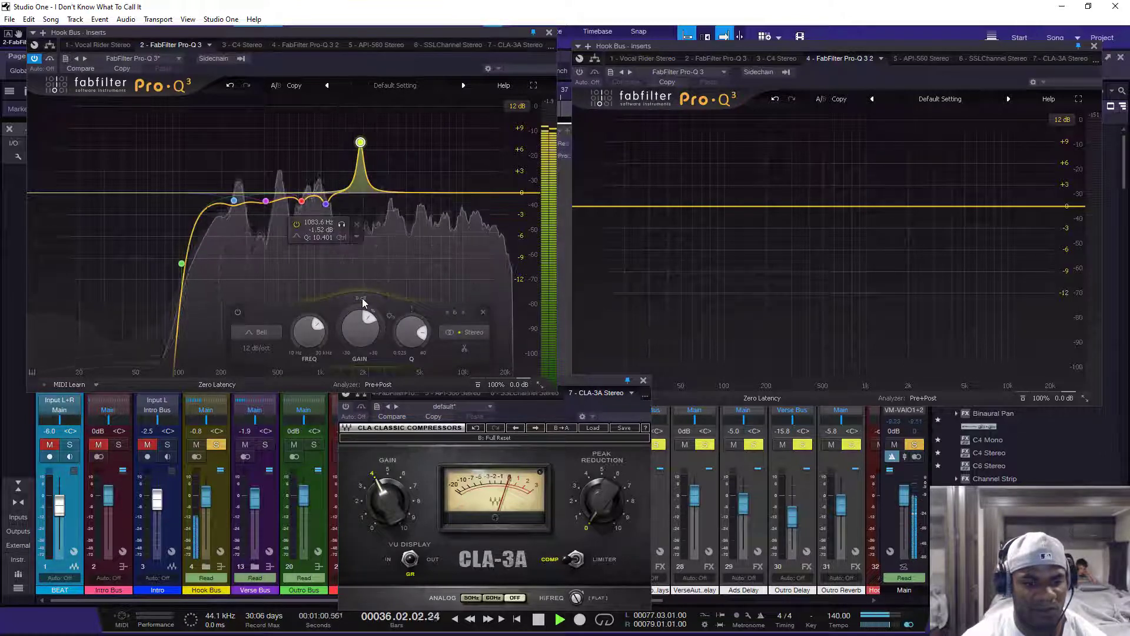
Make the 1902.6 Hz band a narrow -1.61 dB dip, then audition and delete trial band 7
{"action": "left_click_drag", "start_coordinate": [360, 331], "coordinate": [349, 384]}
{"action": "scroll", "coordinate": [361, 203], "scroll_direction": "up", "scroll_amount": 3}
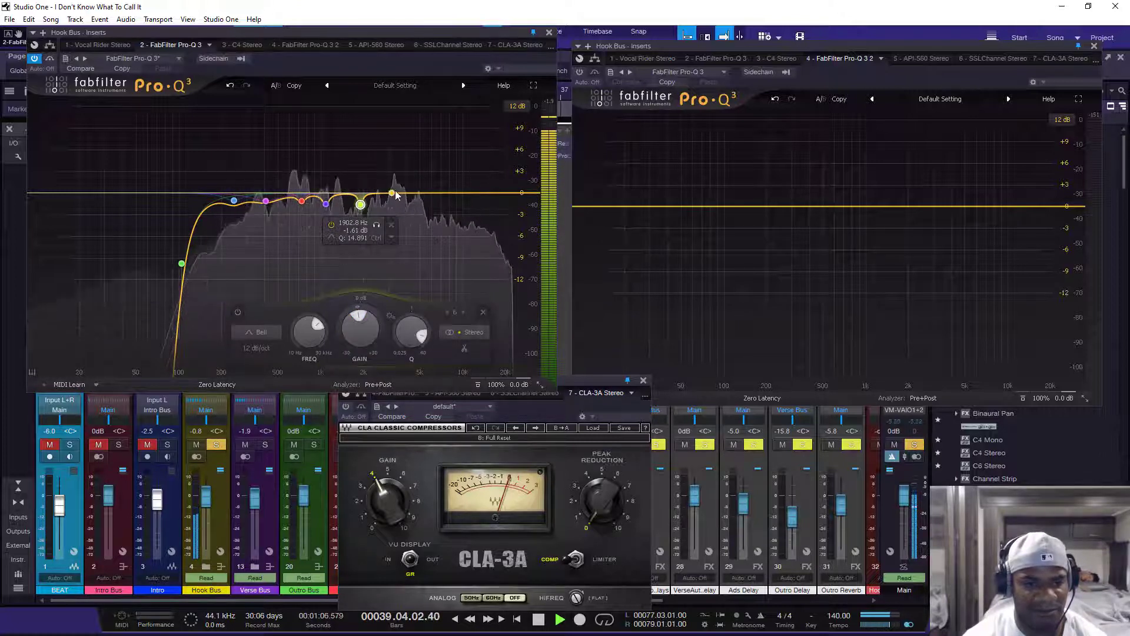
{"action": "left_click_drag", "start_coordinate": [396, 194], "coordinate": [316, 157]}
{"action": "scroll", "coordinate": [408, 120], "scroll_direction": "up", "scroll_amount": 10}
{"action": "left_click", "coordinate": [414, 139]}
{"action": "scroll", "coordinate": [415, 143], "scroll_direction": "down", "scroll_amount": 5}
{"action": "left_click", "coordinate": [424, 314]}
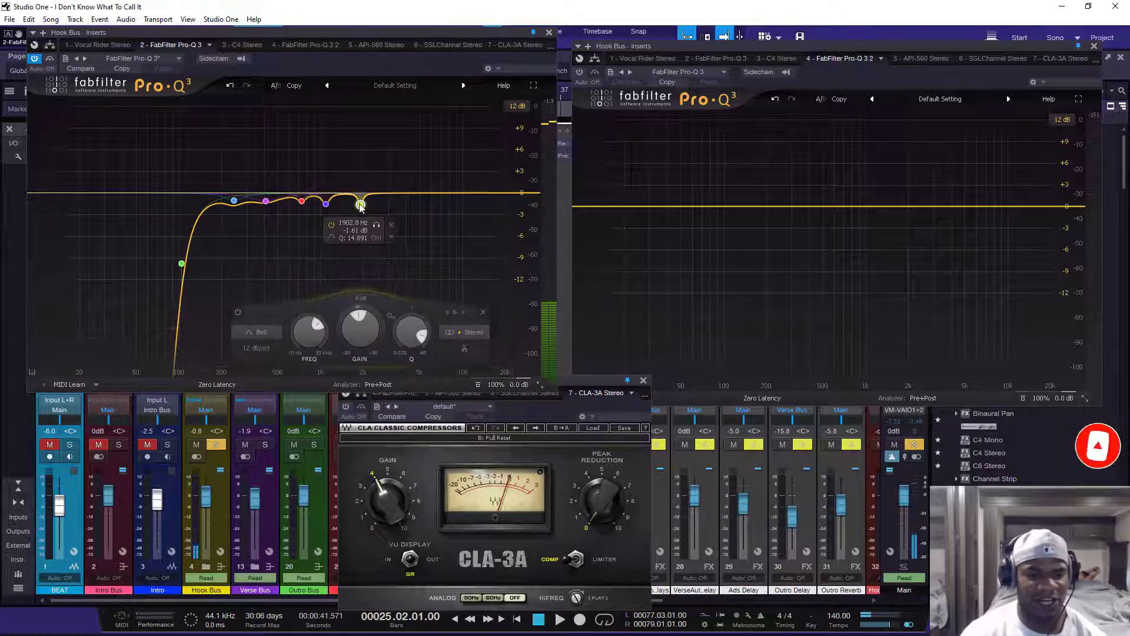
Place the second Pro-Q 3 beside the first and give it a 48 dB/oct low cut near 100 Hz
{"action": "left_click_drag", "start_coordinate": [360, 204], "coordinate": [359, 202]}
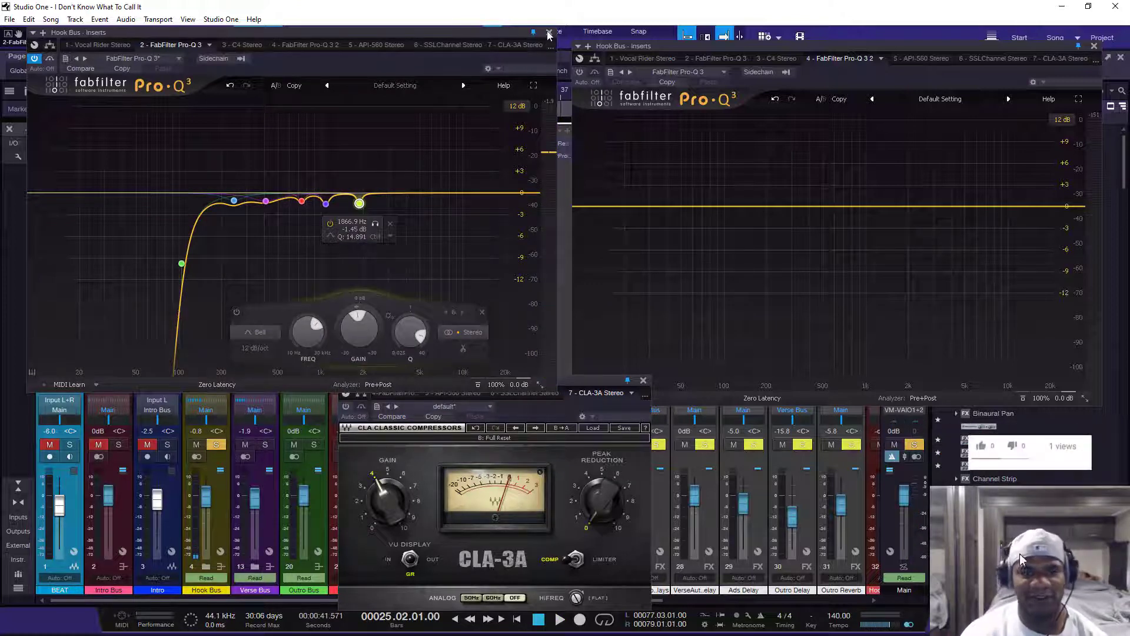
{"action": "left_click_drag", "start_coordinate": [676, 49], "coordinate": [627, 34]}
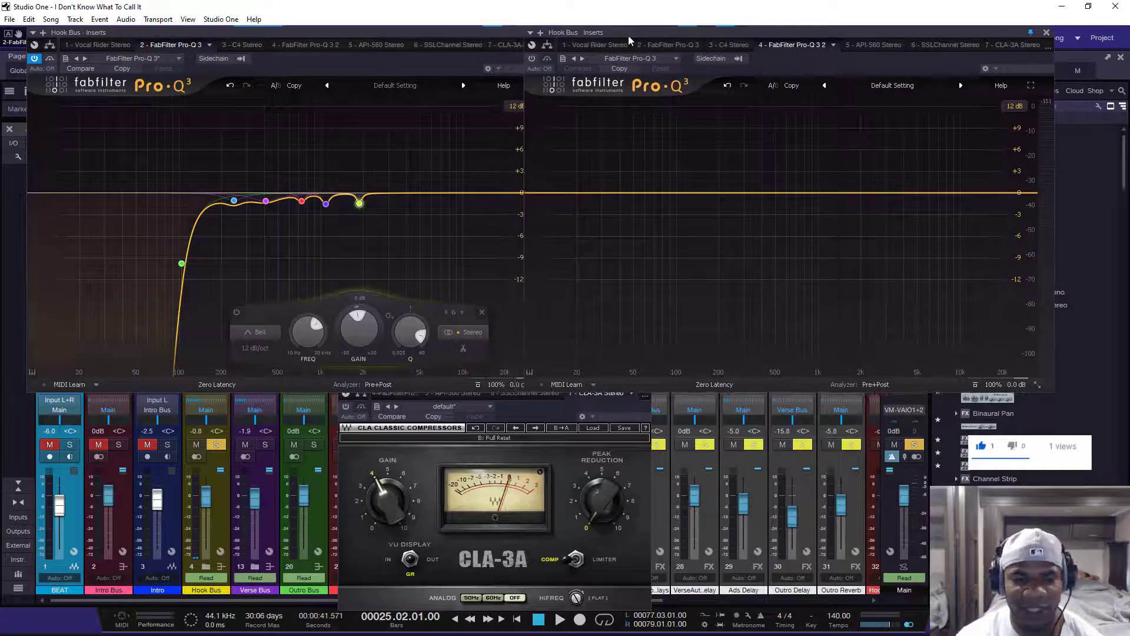
{"action": "left_click", "coordinate": [566, 211]}
{"action": "left_click", "coordinate": [558, 331]}
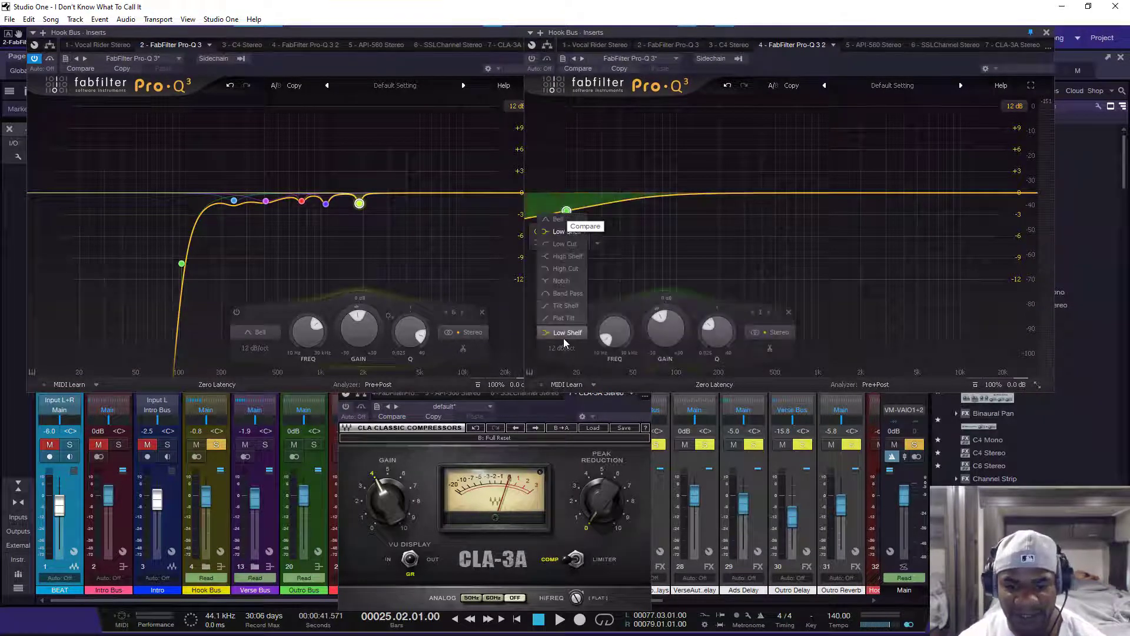
{"action": "left_click", "coordinate": [567, 245]}
{"action": "key", "text": "space"}
{"action": "left_click", "coordinate": [563, 347]}
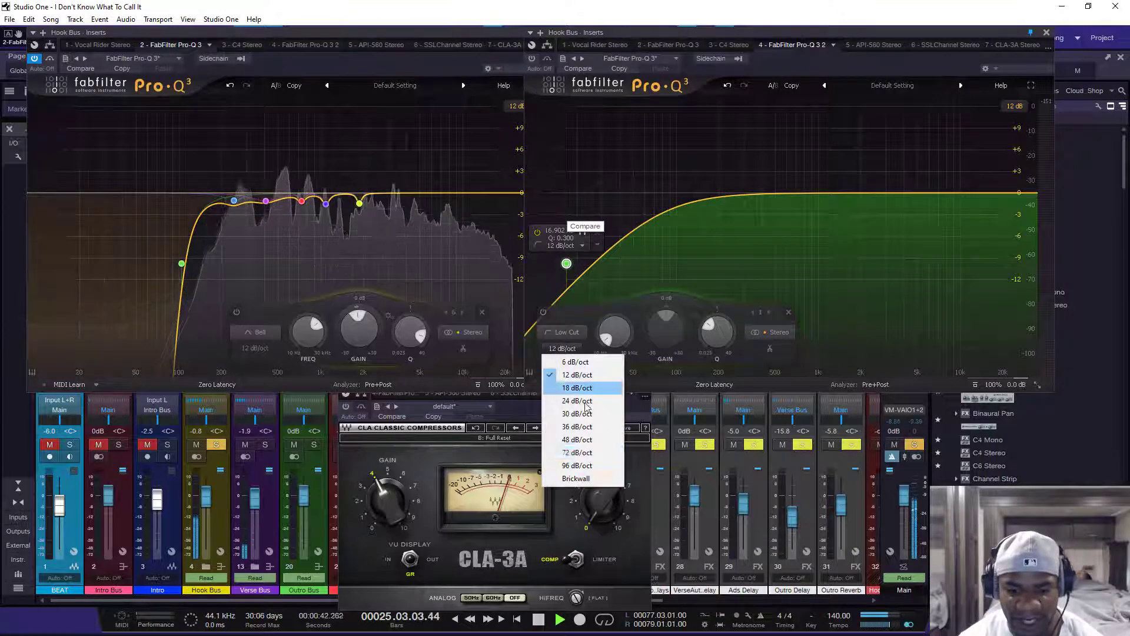
{"action": "left_click", "coordinate": [598, 465]}
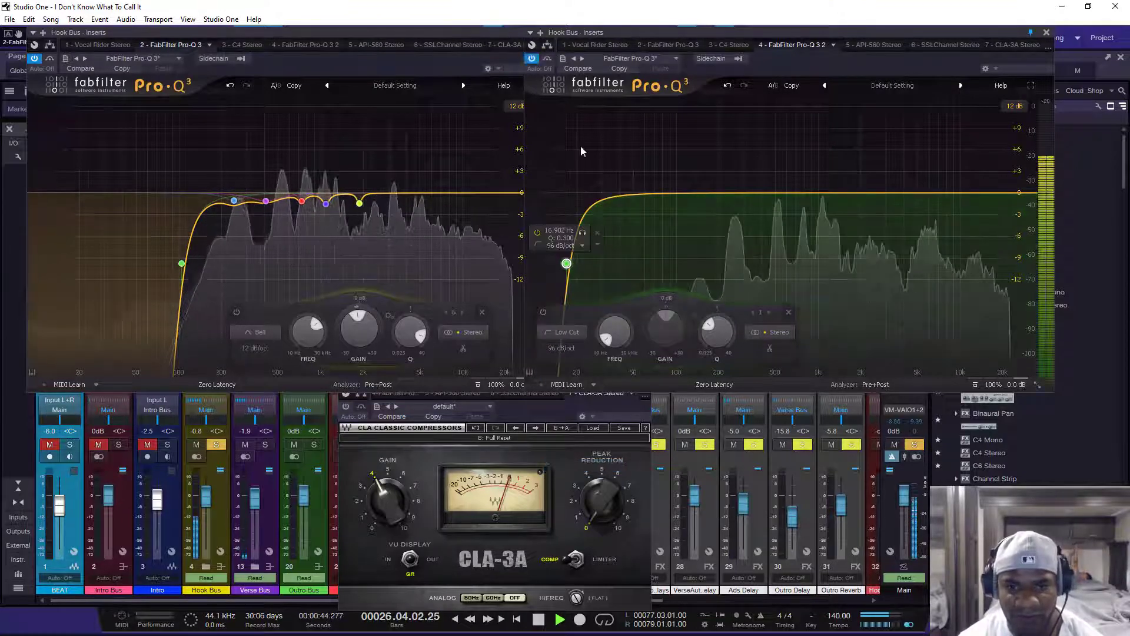
{"action": "left_click", "coordinate": [571, 352]}
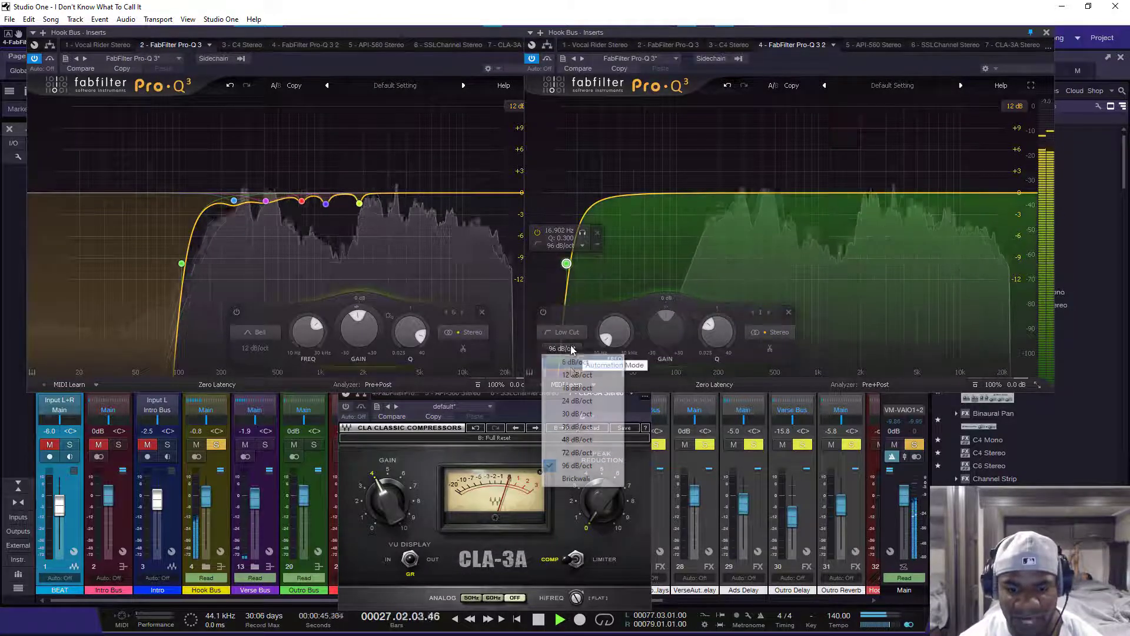
{"action": "left_click", "coordinate": [589, 441]}
{"action": "left_click_drag", "start_coordinate": [582, 233], "coordinate": [692, 238]}
Add a boosted bell near 274 Hz on the second EQ and sweep its frequency during playback
{"action": "key", "text": "space"}
{"action": "left_click_drag", "start_coordinate": [739, 193], "coordinate": [740, 170]}
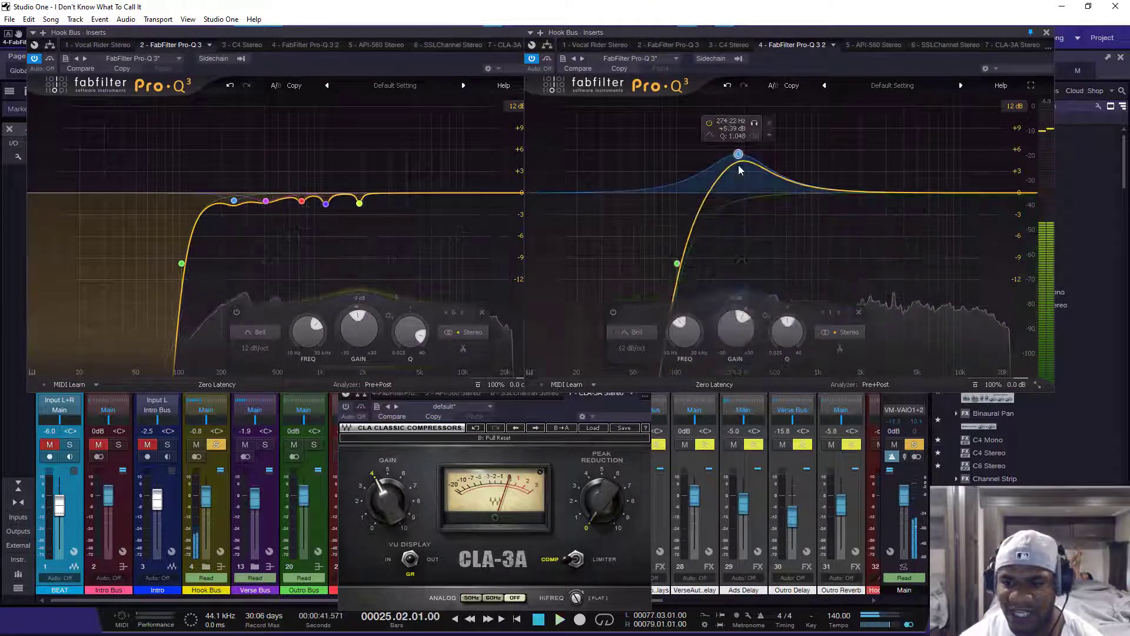
{"action": "scroll", "coordinate": [740, 170], "scroll_direction": "up", "scroll_amount": 4}
{"action": "key", "text": "space"}
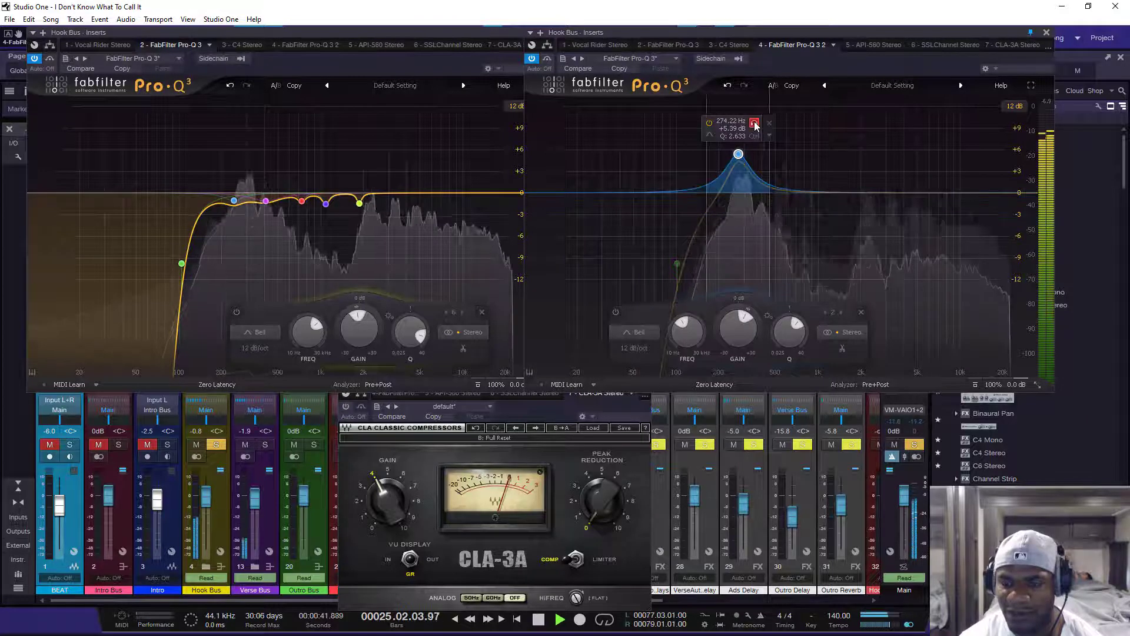
{"action": "mouse_move", "coordinate": [756, 126]}
{"action": "left_mouse_down"}
{"action": "mouse_move", "coordinate": [792, 121]}
{"action": "mouse_move", "coordinate": [759, 125]}
{"action": "left_mouse_up"}
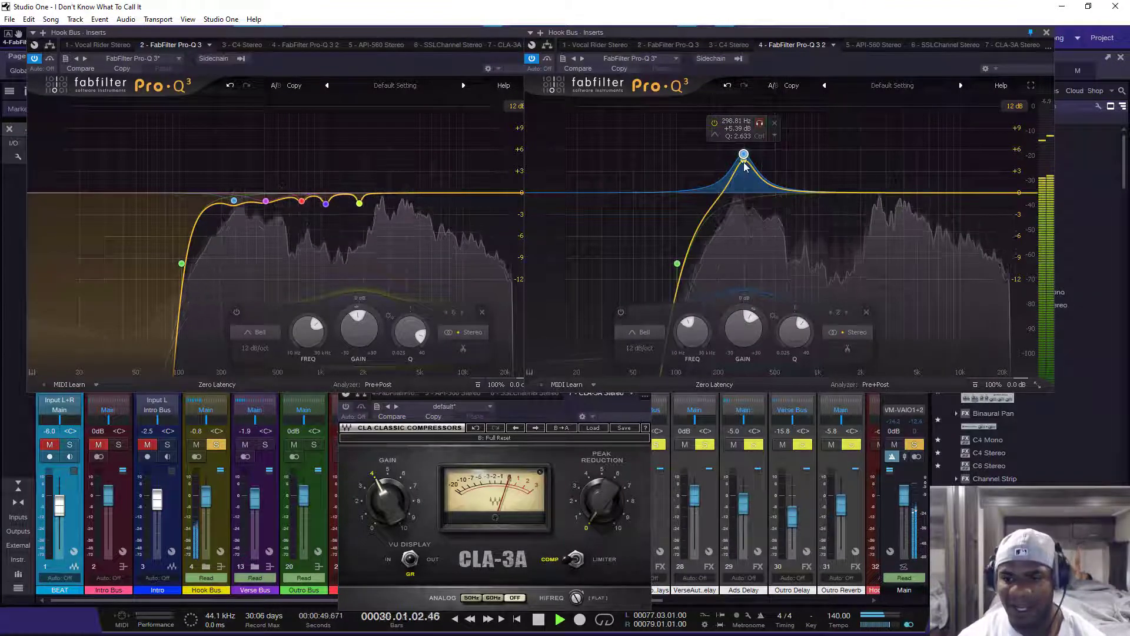
{"action": "key", "text": "space"}
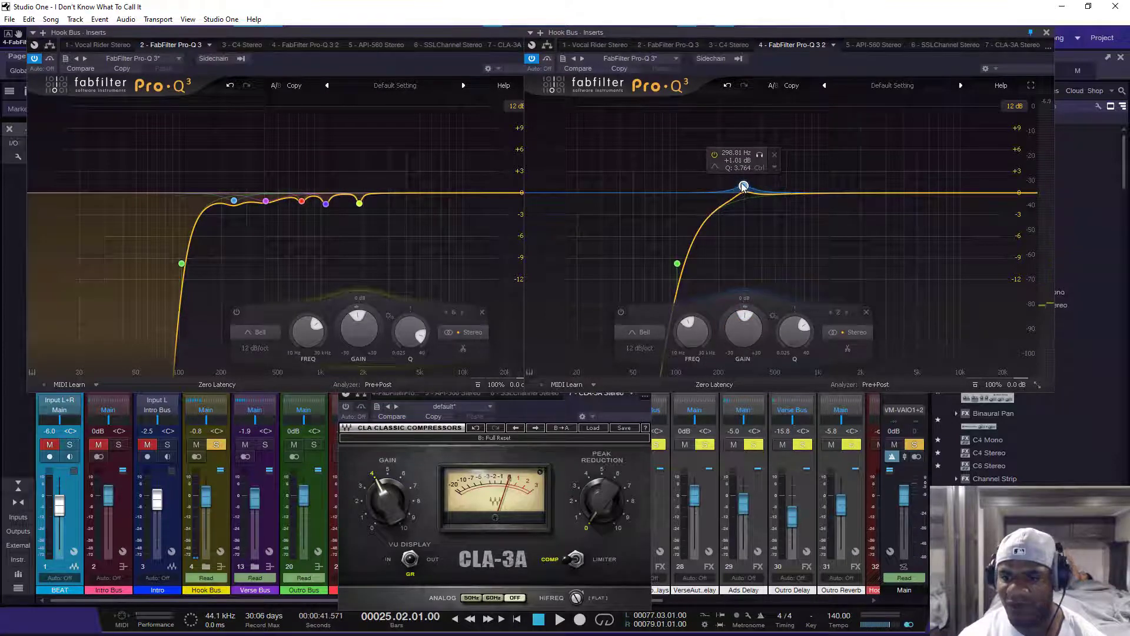
Add a strong +8 dB bell boost around 3.2 kHz
{"action": "key", "text": "space"}
{"action": "left_click_drag", "start_coordinate": [804, 196], "coordinate": [912, 129]}
{"action": "scroll", "coordinate": [853, 134], "scroll_direction": "up", "scroll_amount": 3}
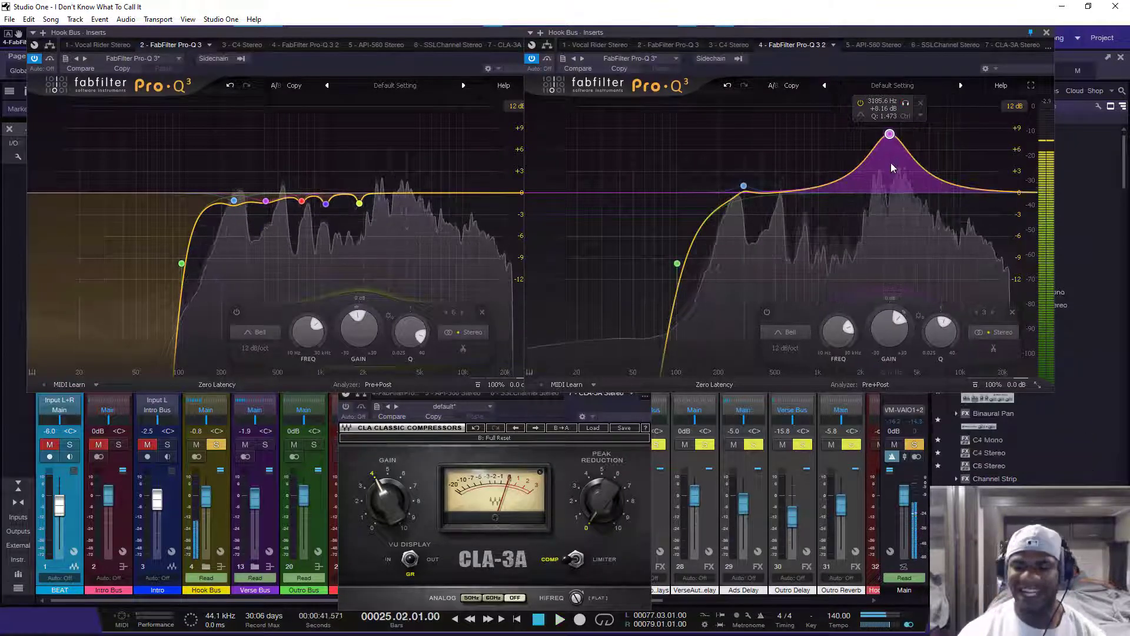
Pull band 3's 3.2 kHz boost down to just under +2 dB and resume playback
{"action": "left_click_drag", "start_coordinate": [892, 334], "coordinate": [894, 351]}
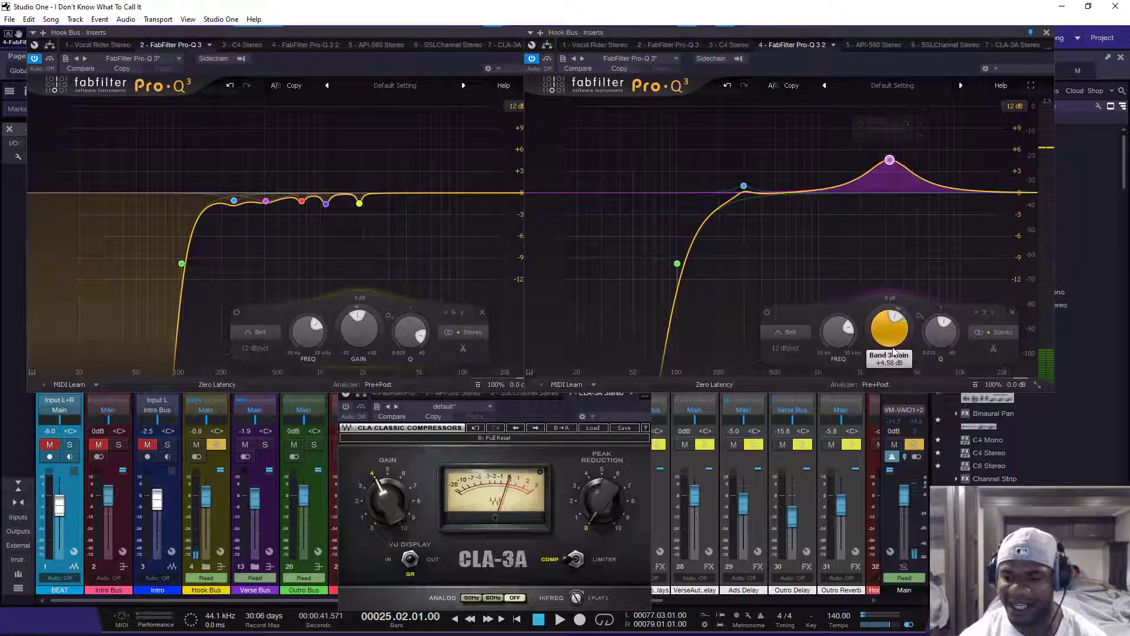
{"action": "mouse_move", "coordinate": [892, 175]}
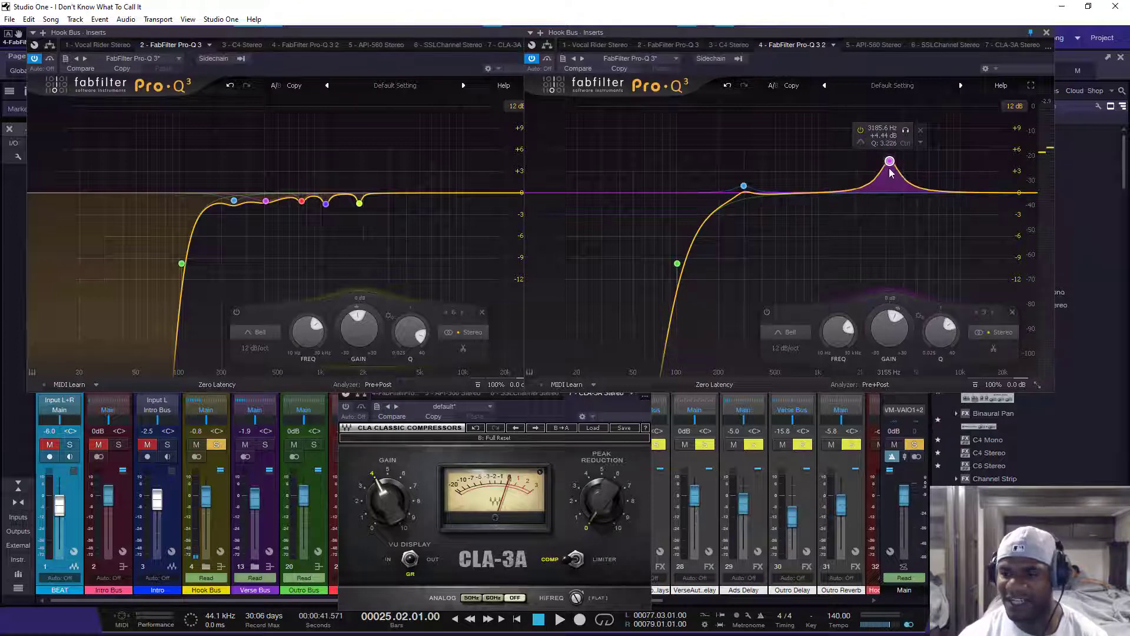
{"action": "left_click_drag", "start_coordinate": [884, 334], "coordinate": [885, 357]}
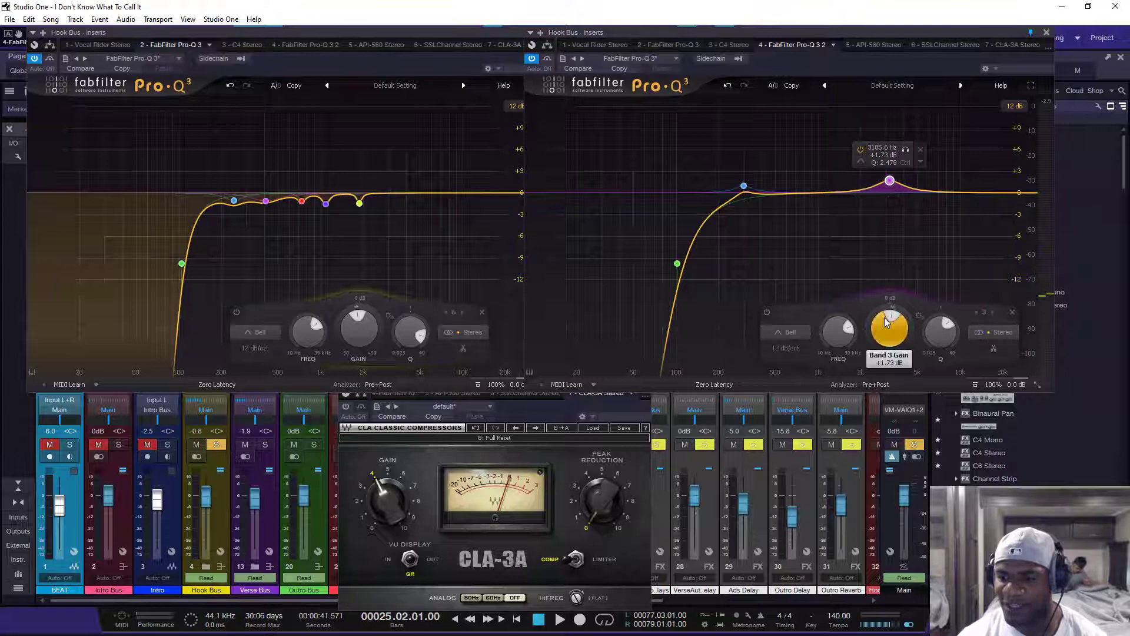
{"action": "mouse_move", "coordinate": [889, 320]}
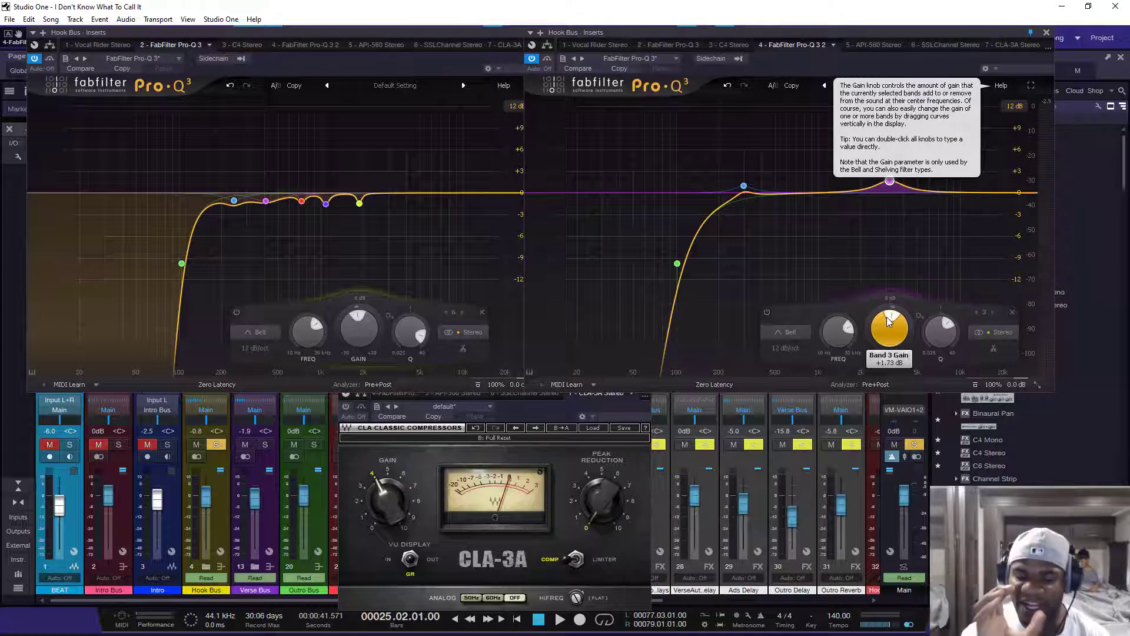
{"action": "key", "text": "space"}
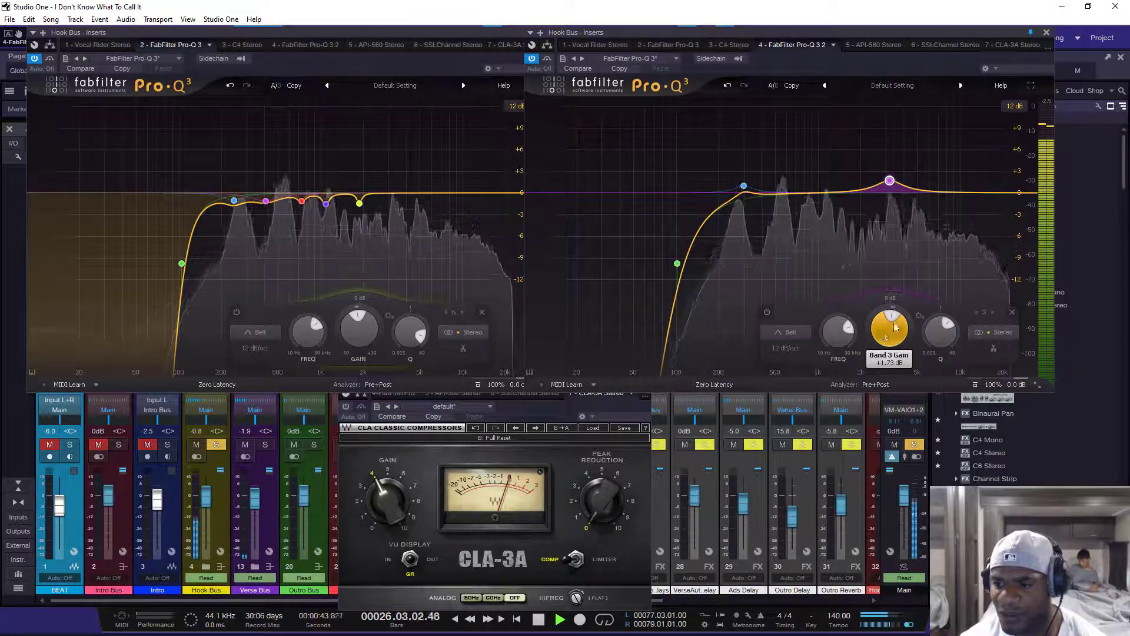
Add a soloed fourth band near 5.4 kHz as a gentle +1.65 dB high lift
{"action": "mouse_move", "coordinate": [889, 183]}
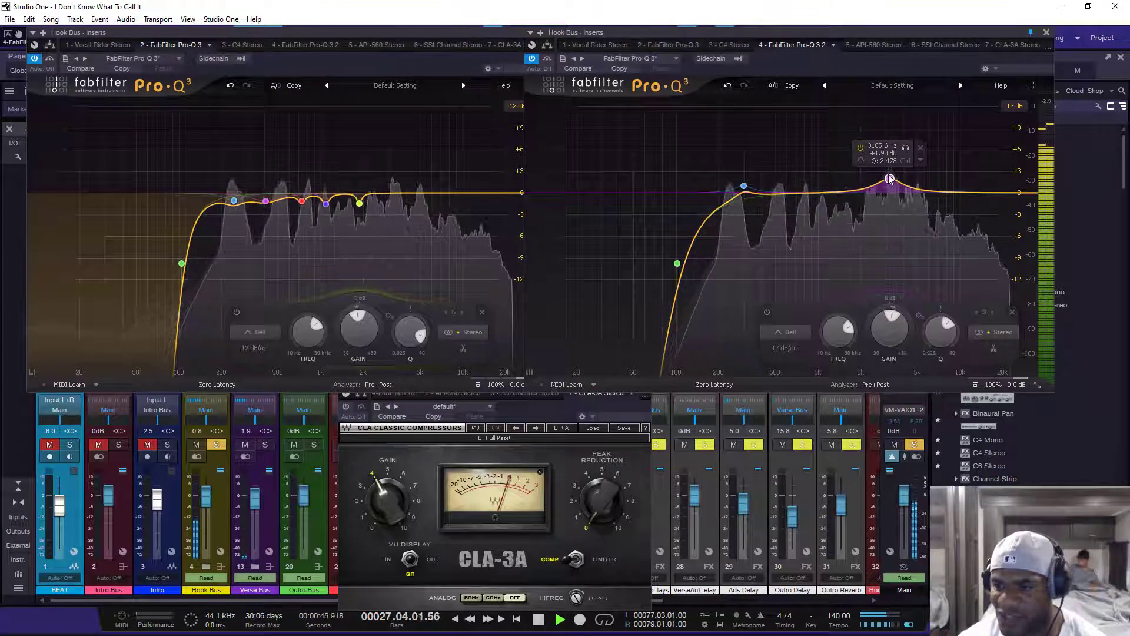
{"action": "left_click_drag", "start_coordinate": [944, 192], "coordinate": [934, 126]}
{"action": "scroll", "coordinate": [945, 155], "scroll_direction": "down", "scroll_amount": 5}
{"action": "left_click", "coordinate": [960, 123]}
{"action": "scroll", "coordinate": [897, 320], "scroll_direction": "down", "scroll_amount": 5}
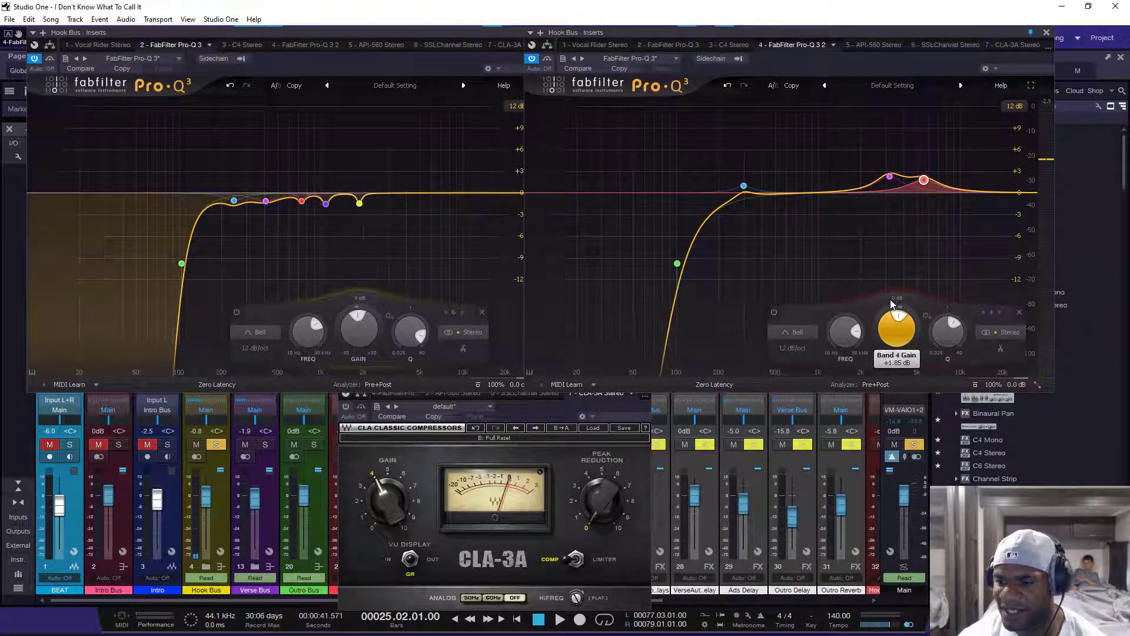
Play the Hook Bus and review both EQ windows, selecting the 3.2 kHz band
{"action": "key", "text": "space"}
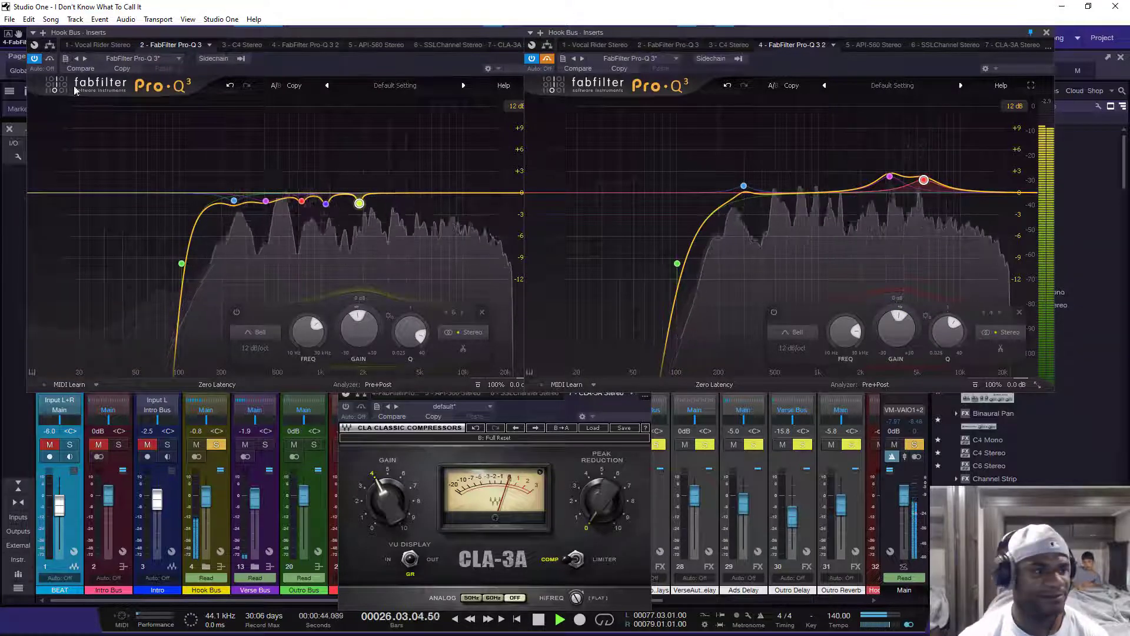
{"action": "left_click", "coordinate": [53, 60]}
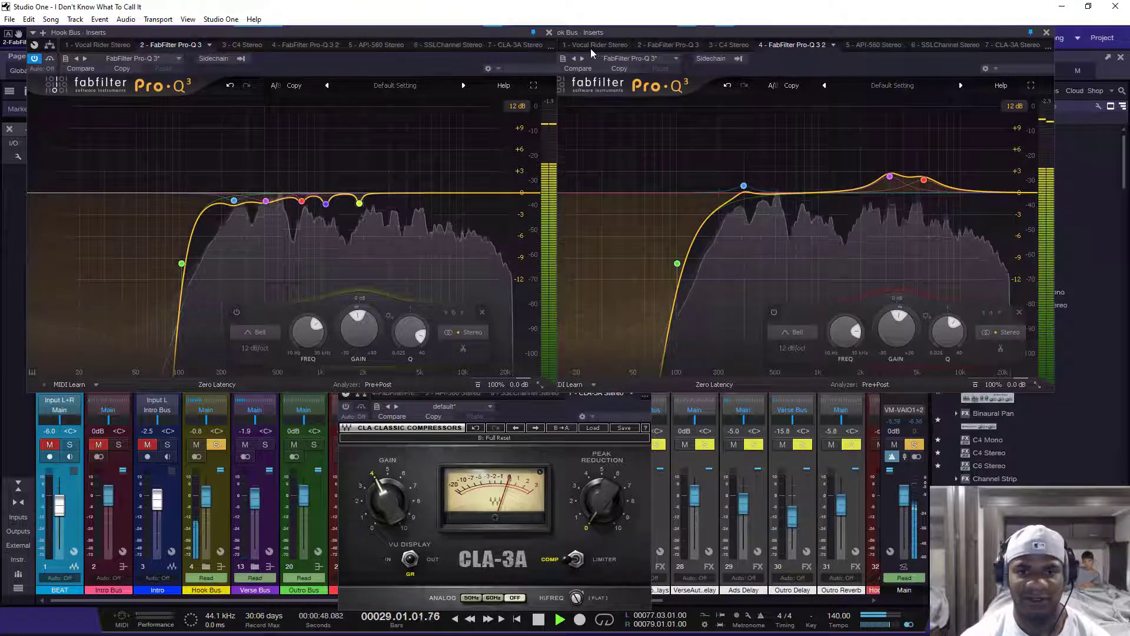
{"action": "left_click", "coordinate": [603, 33]}
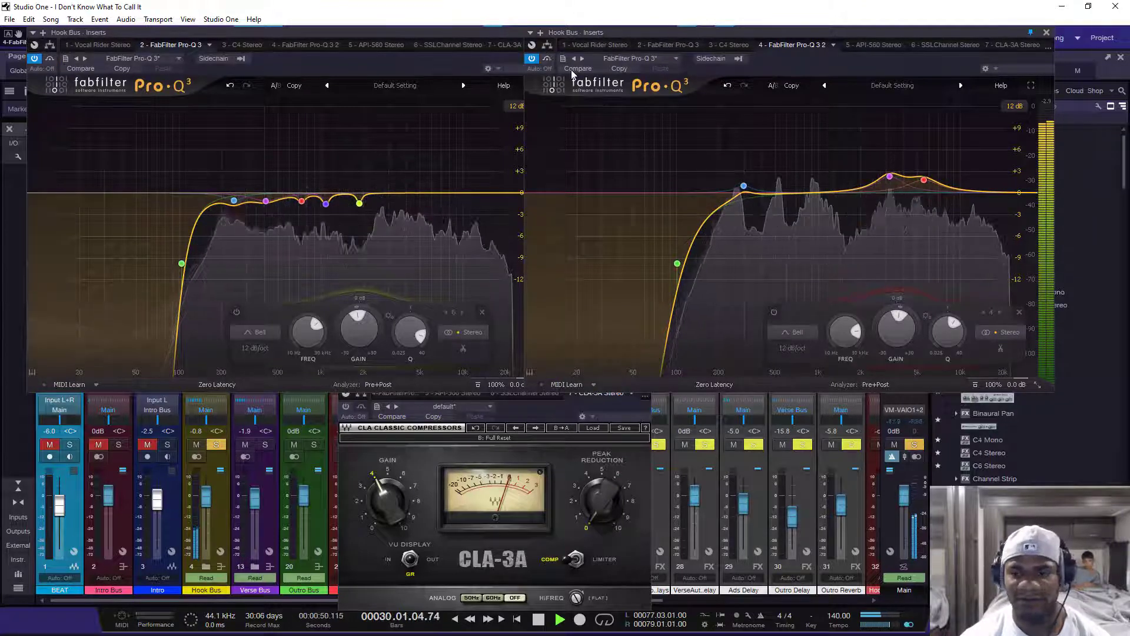
{"action": "key", "text": "space"}
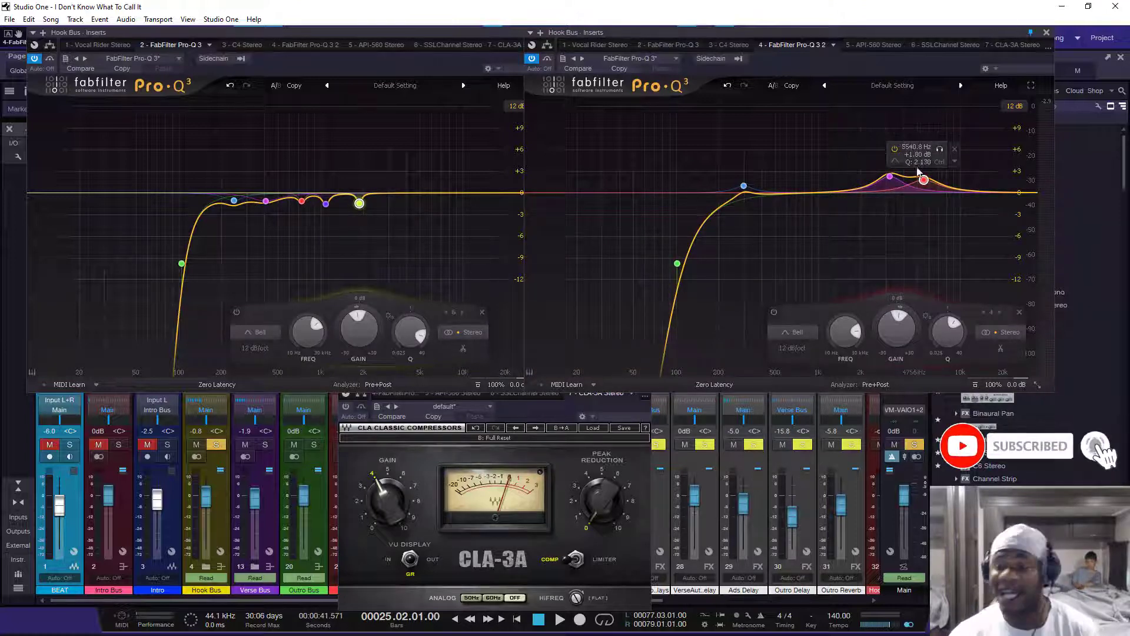
{"action": "left_click", "coordinate": [890, 180]}
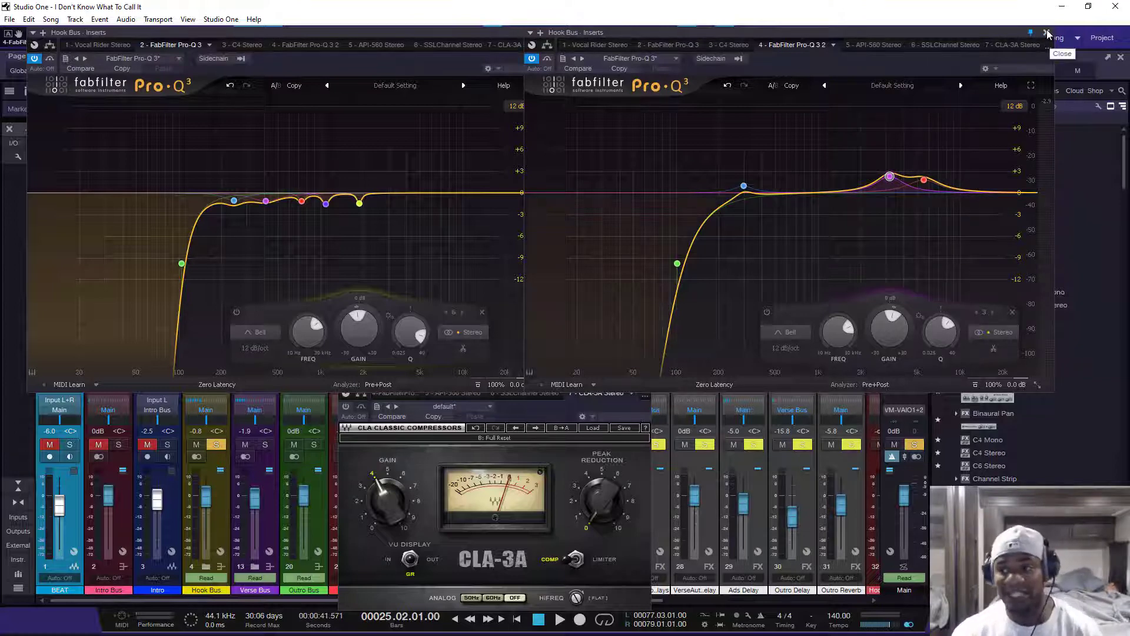
Bypass both Pro-Q 3s to A/B the vocals, then re-enable the second EQ and listen again
{"action": "left_click", "coordinate": [547, 59]}
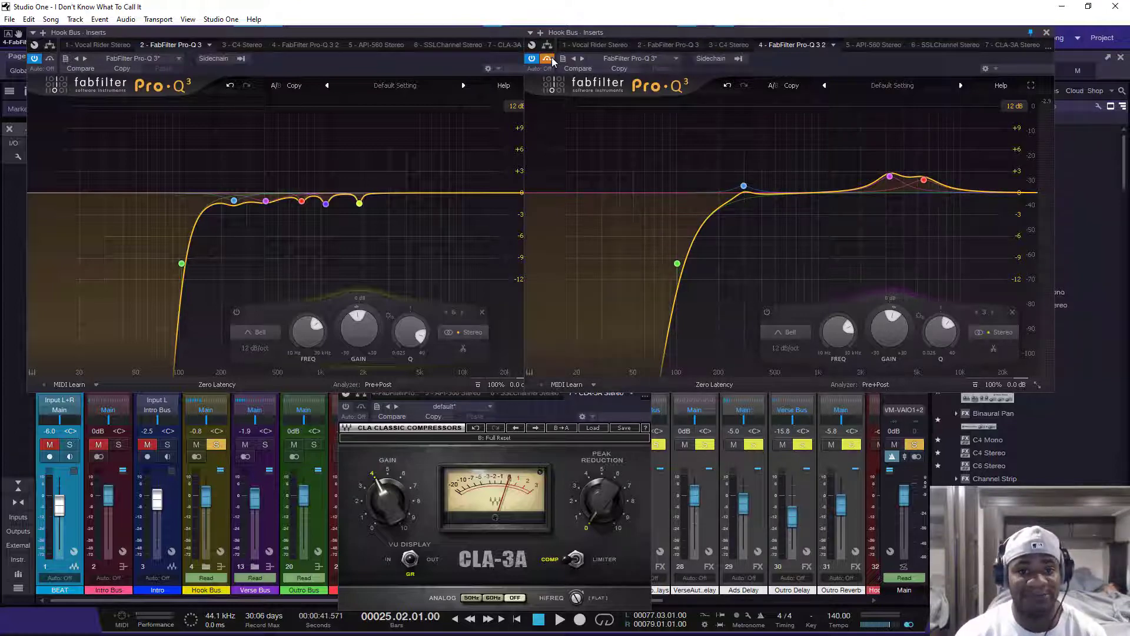
{"action": "left_click", "coordinate": [49, 59]}
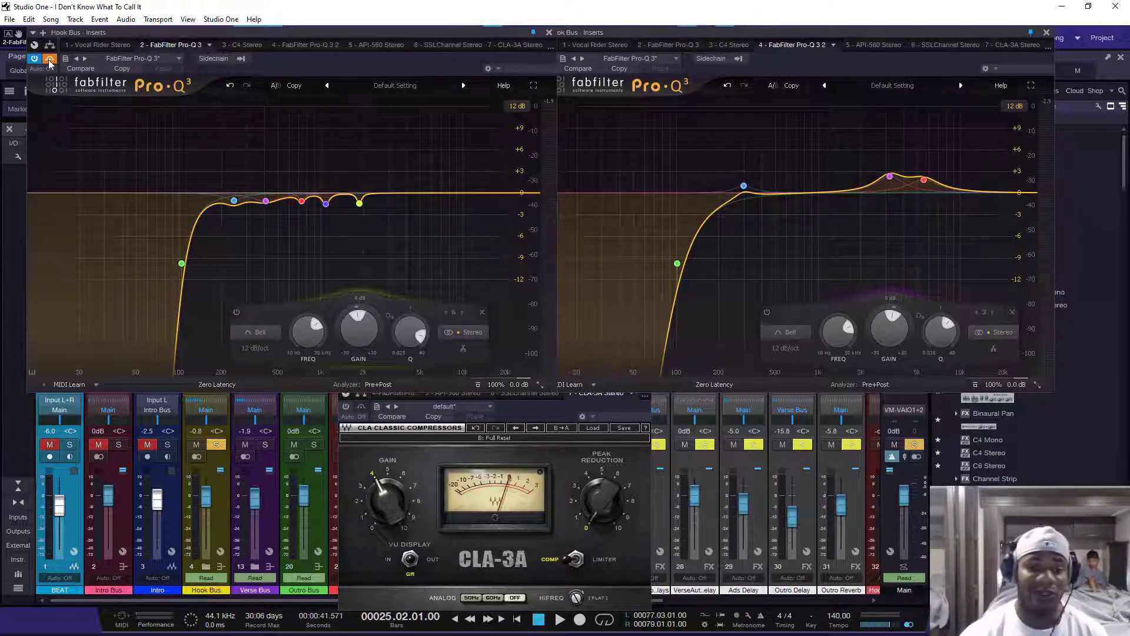
{"action": "key", "text": "space"}
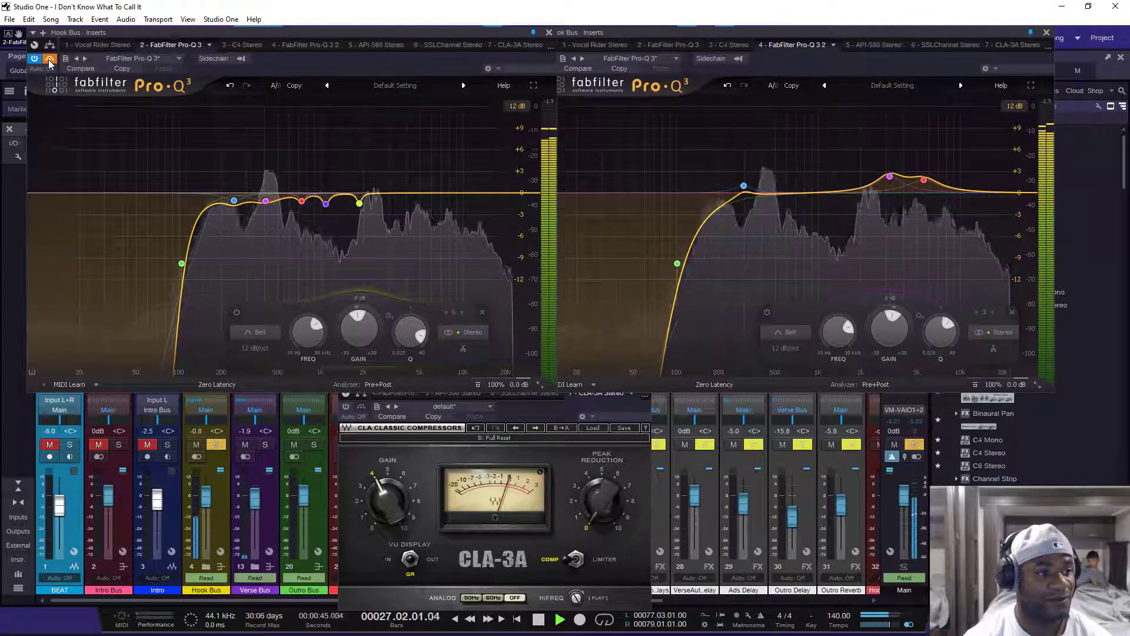
{"action": "key", "text": "space"}
{"action": "left_click", "coordinate": [587, 34]}
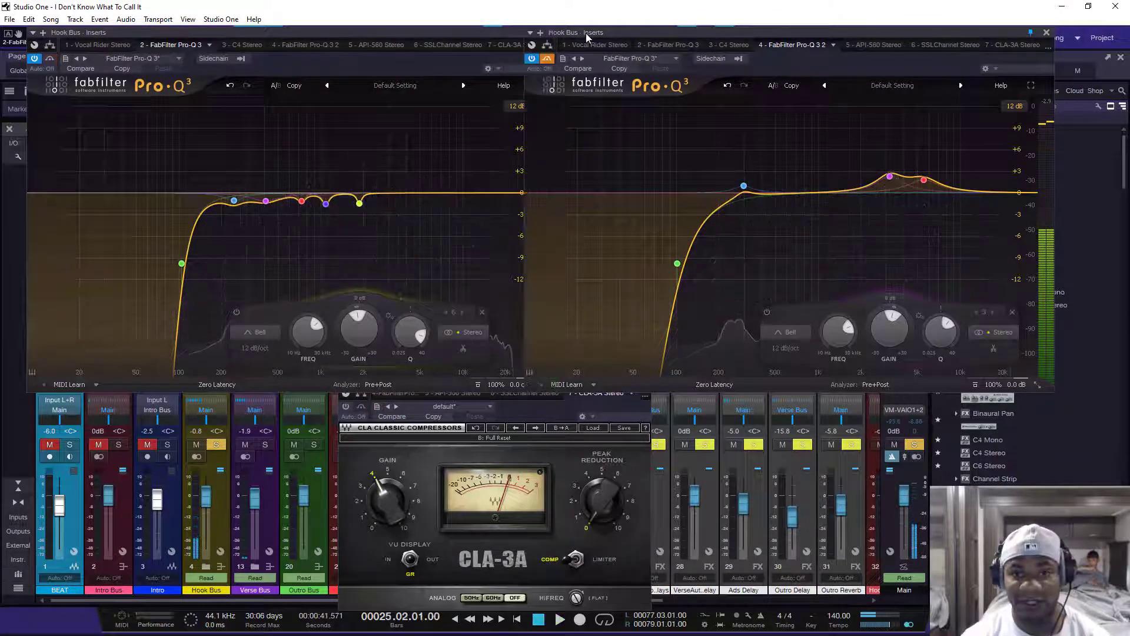
{"action": "left_click", "coordinate": [547, 58]}
{"action": "key", "text": "space"}
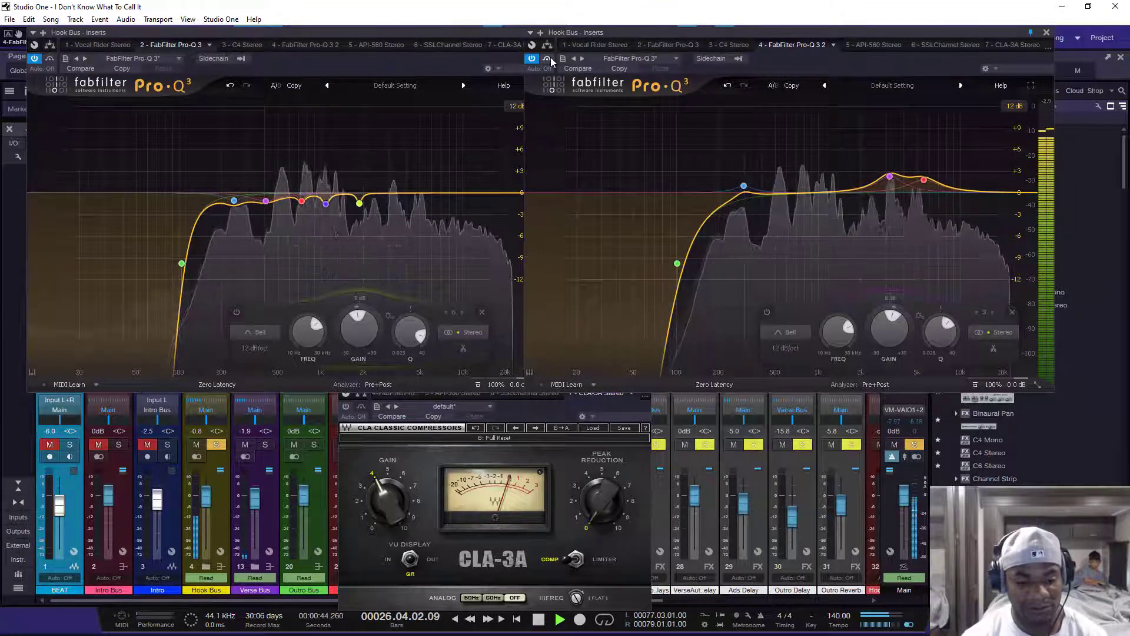
{"action": "key", "text": "space"}
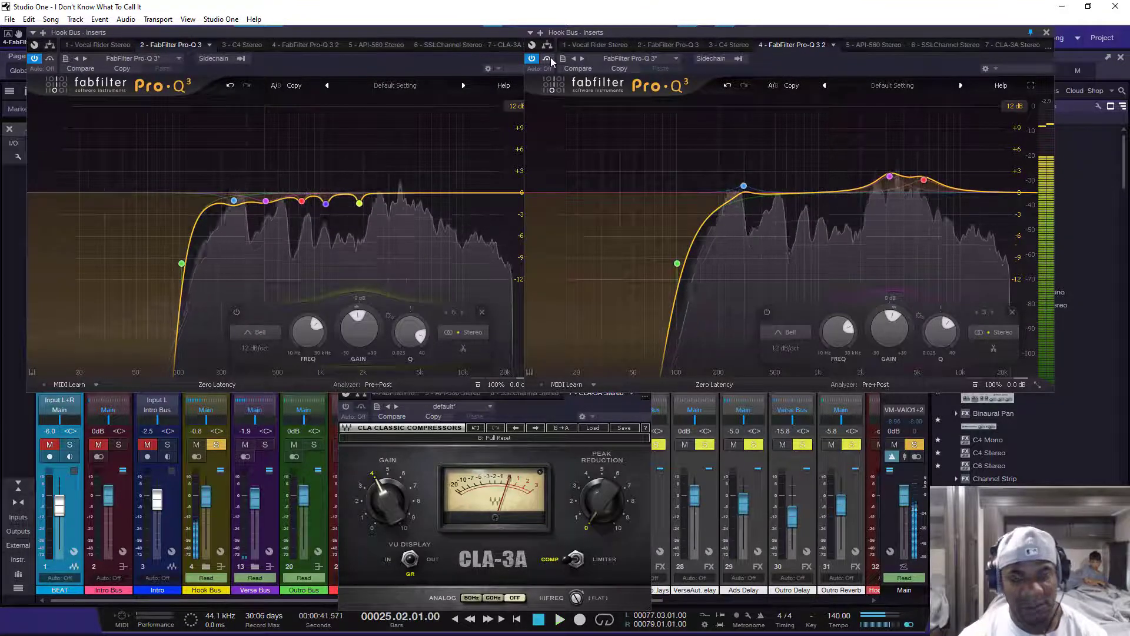
Close both Pro-Q 3 windows, move the CLA-3A window up, and switch the compressor on
{"action": "left_click", "coordinate": [1046, 33]}
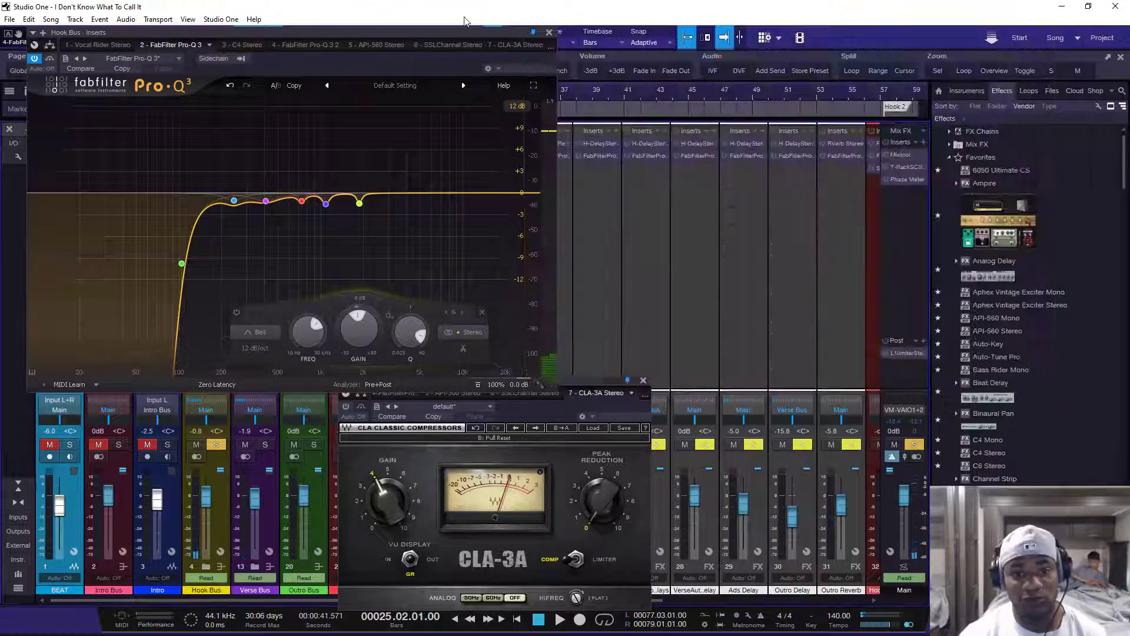
{"action": "left_click", "coordinate": [549, 31]}
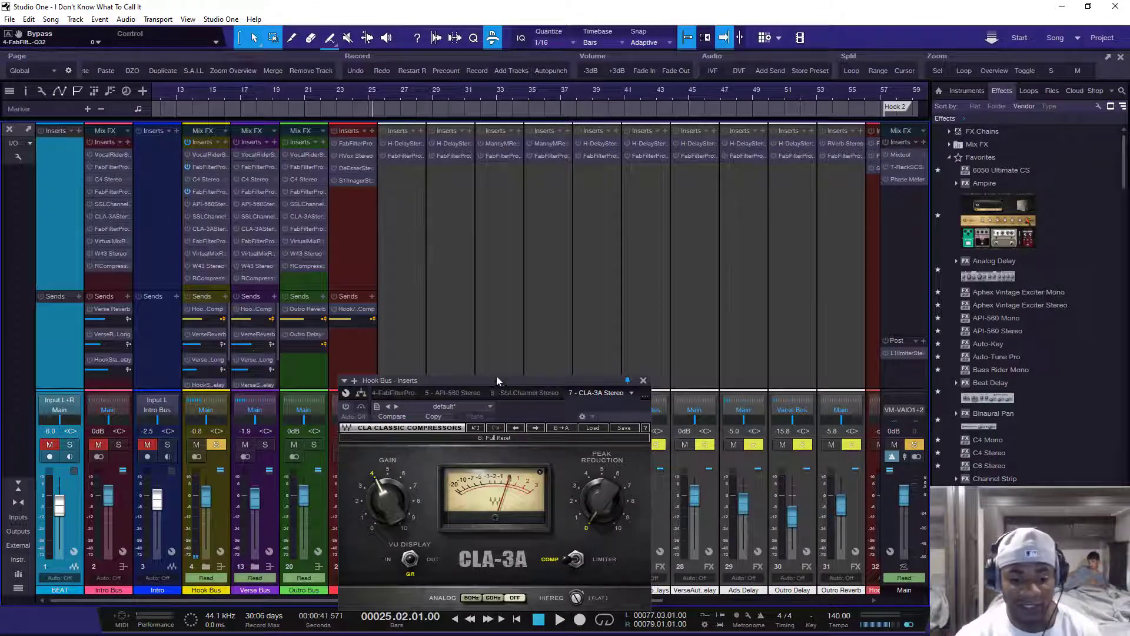
{"action": "left_click_drag", "start_coordinate": [496, 378], "coordinate": [534, 207]}
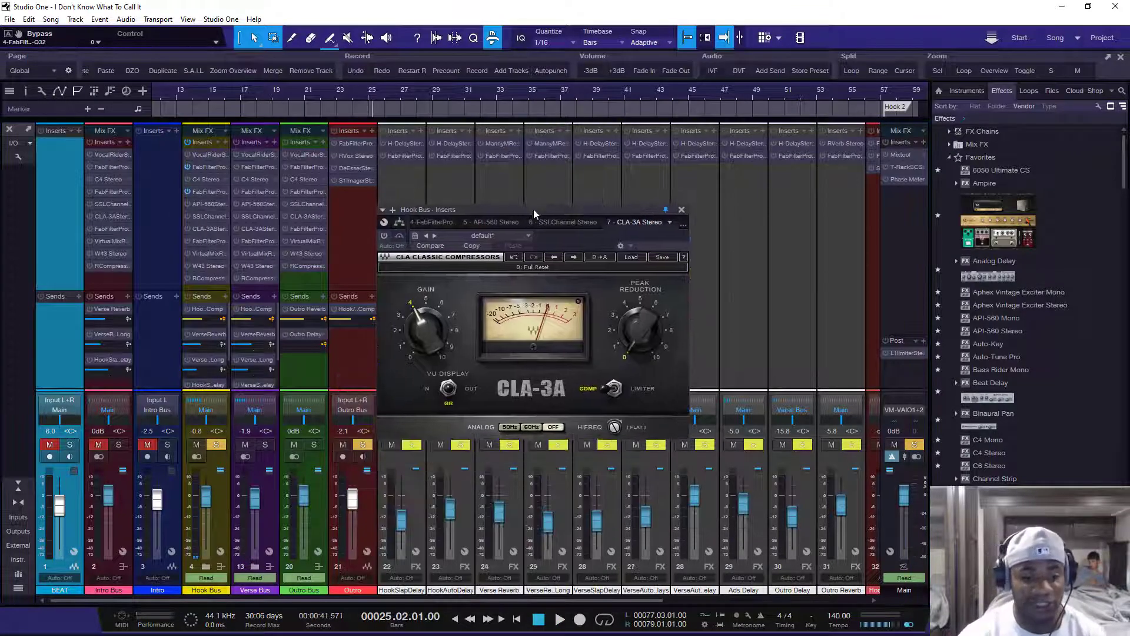
{"action": "left_click", "coordinate": [384, 235]}
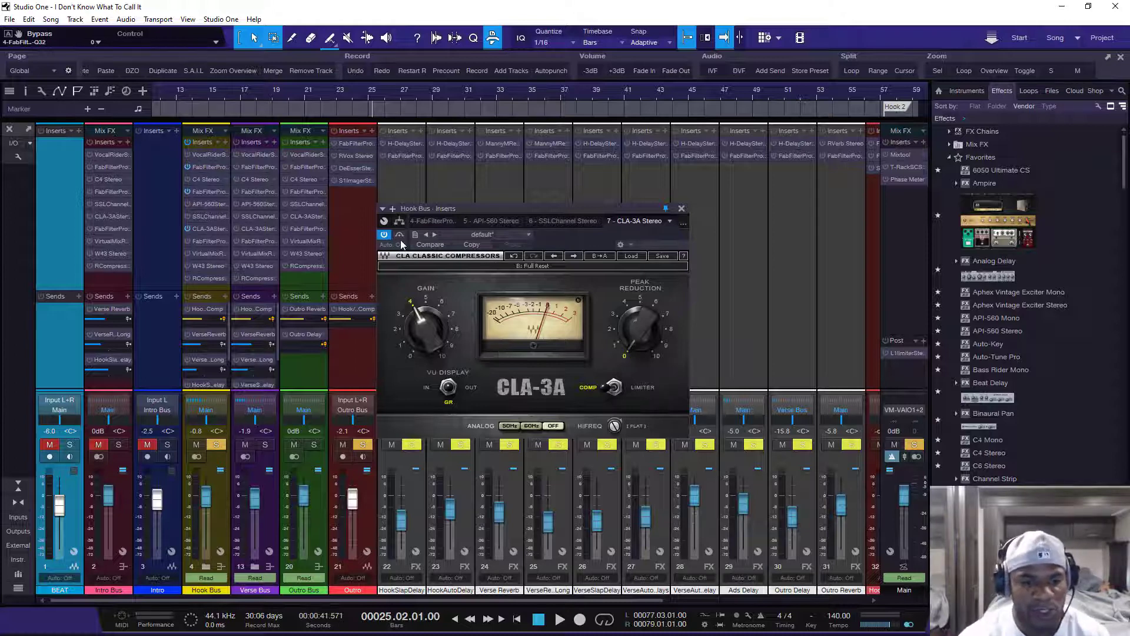
Turn the CLA-3A gain down while playing back the Hook Bus vocals
{"action": "key", "text": "space"}
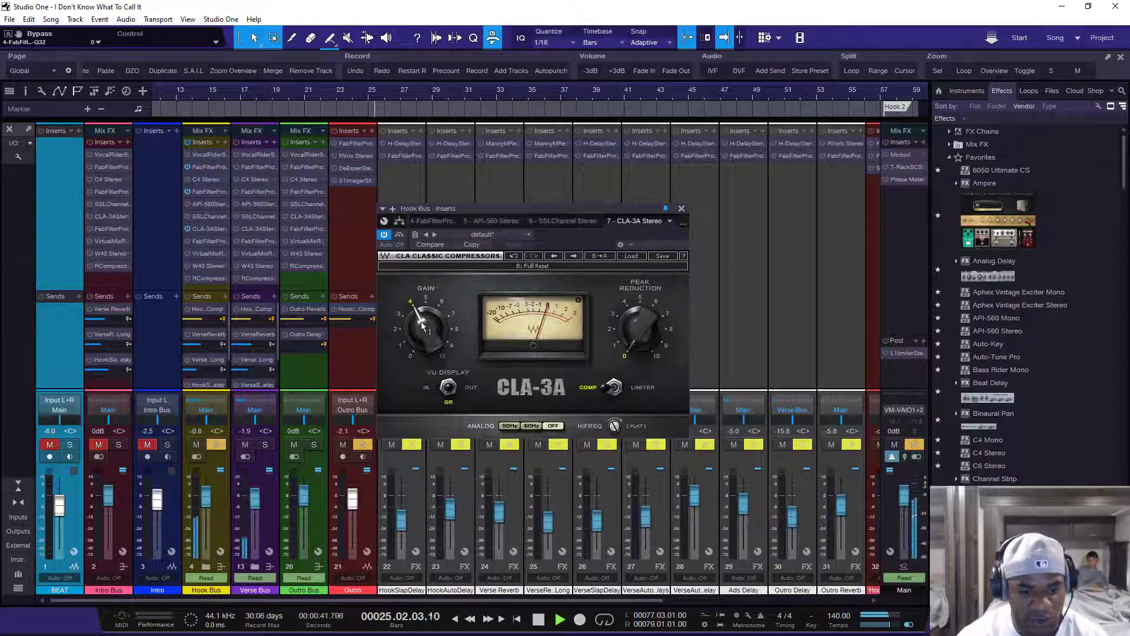
{"action": "mouse_move", "coordinate": [422, 325]}
{"action": "scroll", "coordinate": [422, 332], "scroll_direction": "down", "scroll_amount": 5}
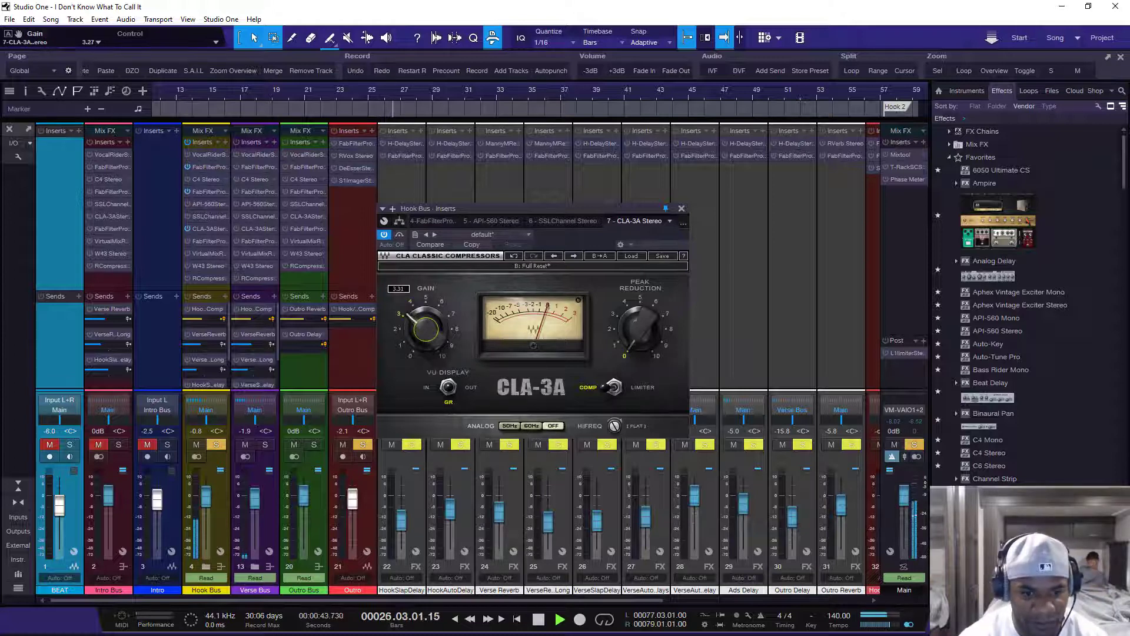
{"action": "scroll", "coordinate": [633, 337], "scroll_direction": "down", "scroll_amount": 5}
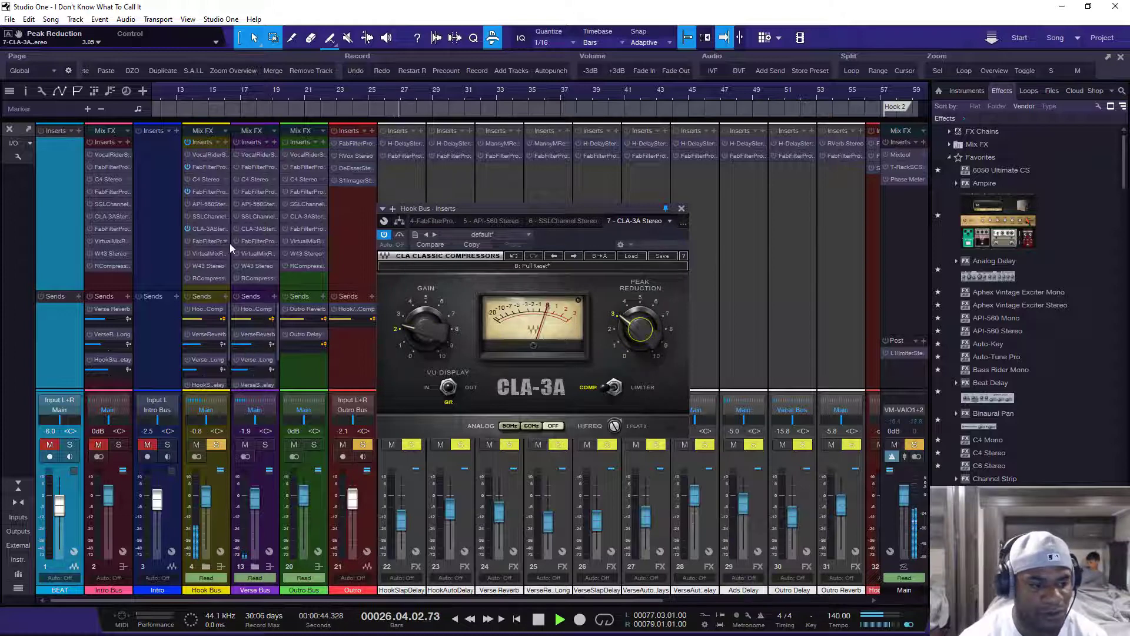
{"action": "key", "text": "space"}
{"action": "key", "text": "space"}
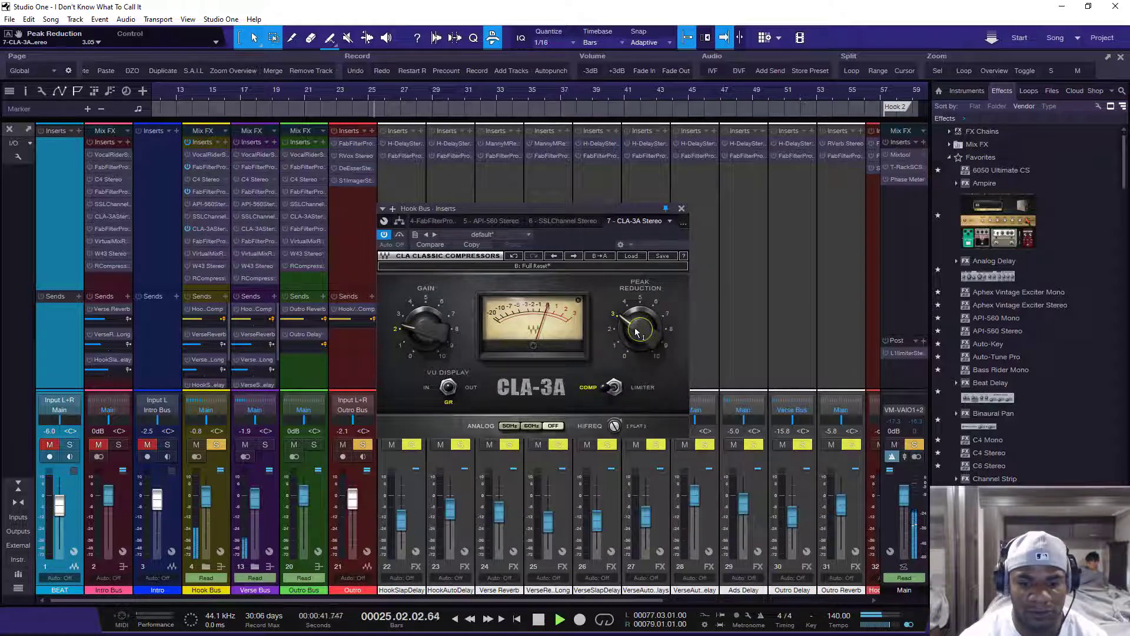
Raise CLA-3A peak reduction to about 5.8, unsolo the Hook Bus, and audition
{"action": "scroll", "coordinate": [639, 329], "scroll_direction": "up", "scroll_amount": 5}
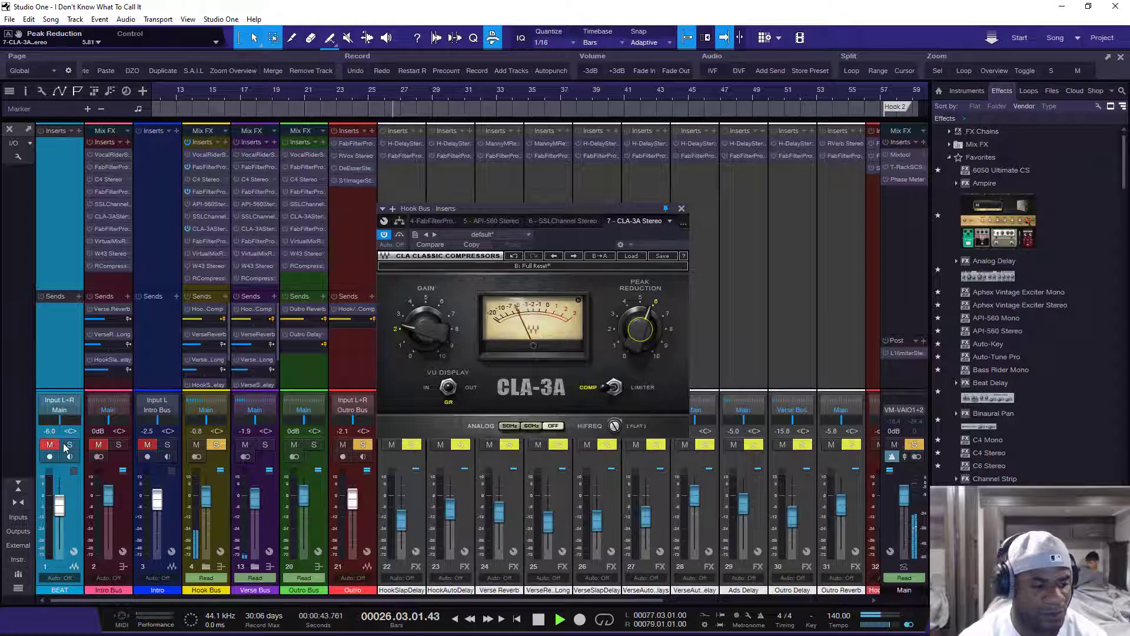
{"action": "key", "text": "space"}
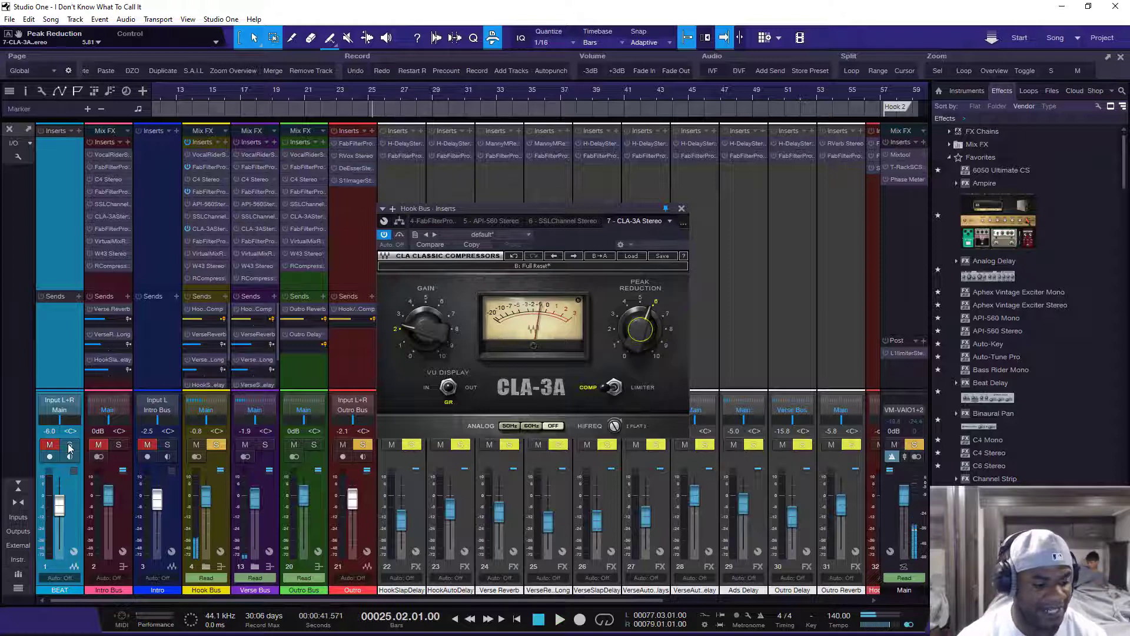
{"action": "left_click", "coordinate": [217, 445]}
{"action": "key", "text": "space"}
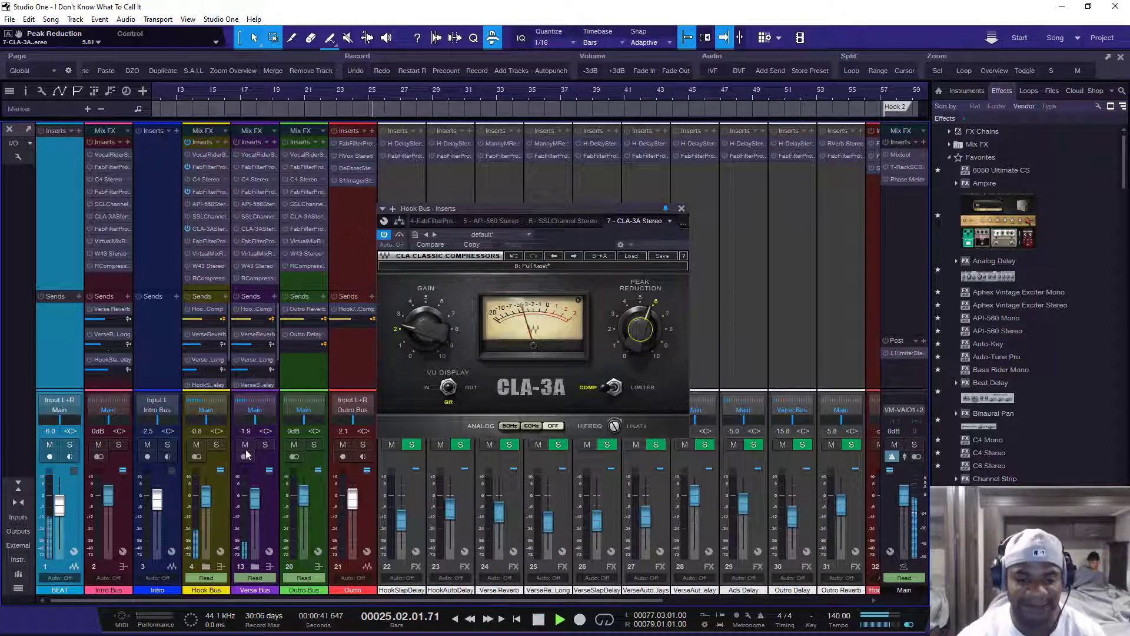
Ease the CLA-3A peak reduction back to 5.30 while listening to the Hook Bus vocals
{"action": "scroll", "coordinate": [640, 330], "scroll_direction": "up", "scroll_amount": 1}
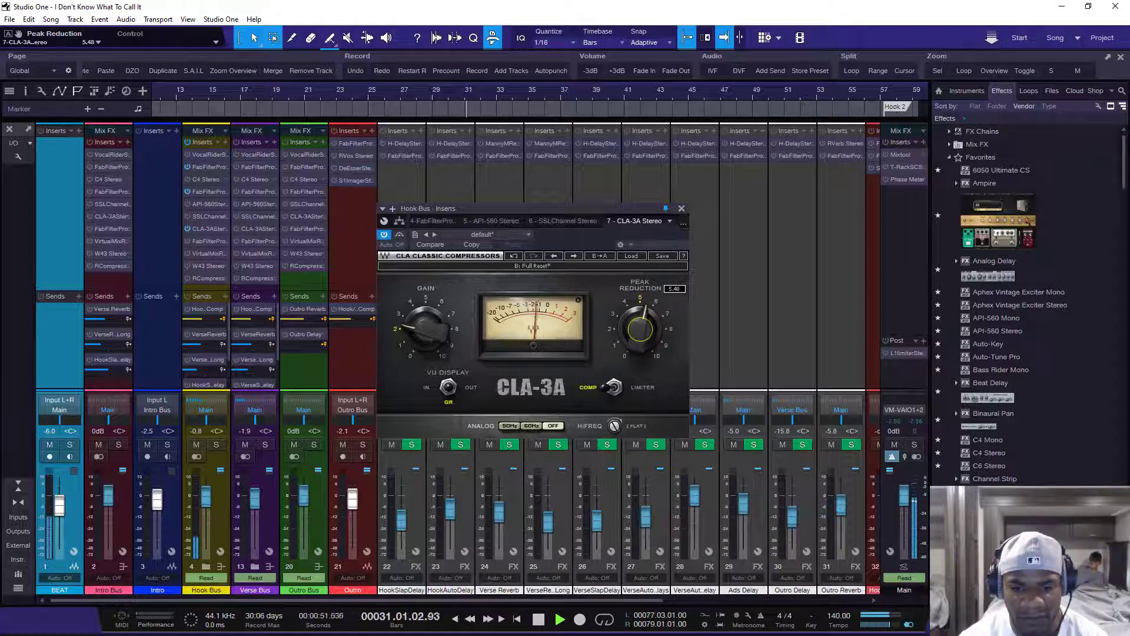
{"action": "key", "text": "space"}
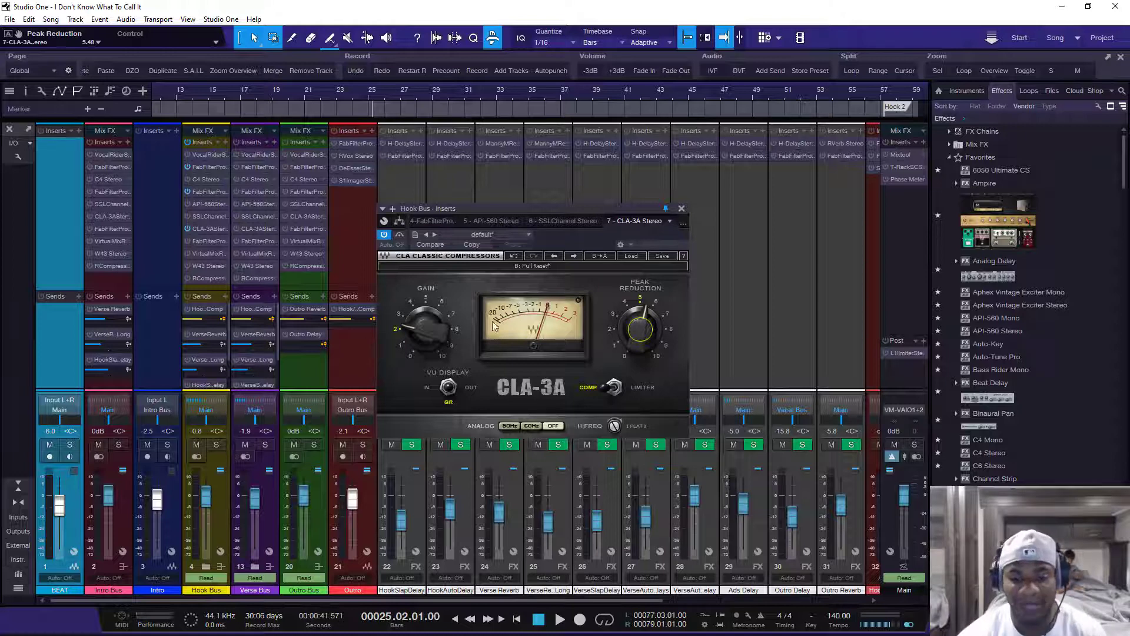
{"action": "key", "text": "space"}
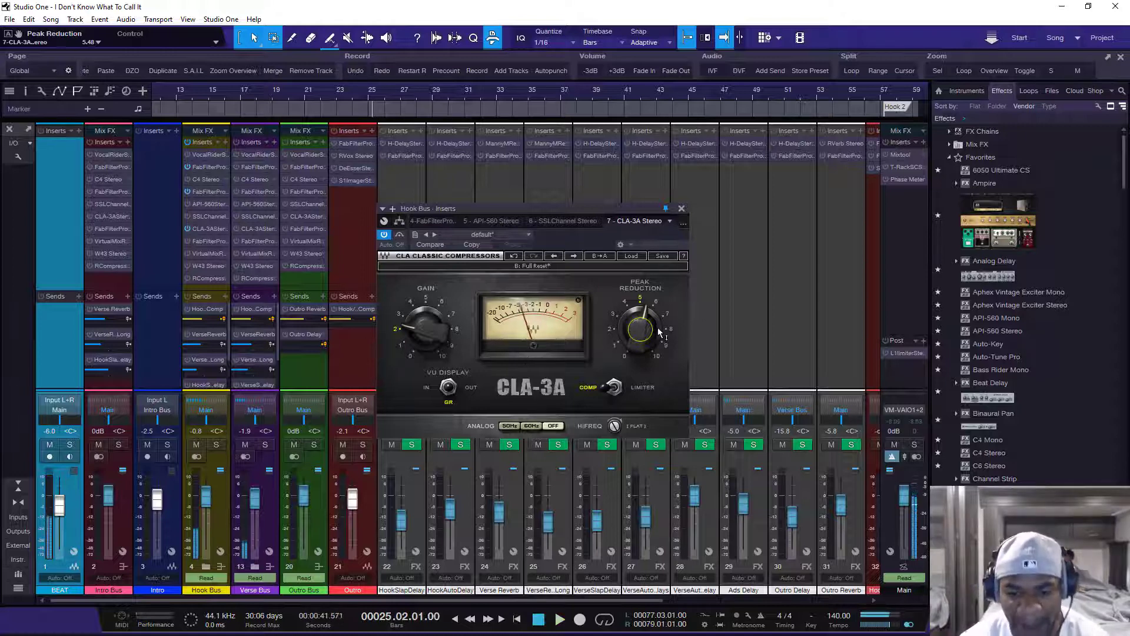
{"action": "mouse_move", "coordinate": [658, 333]}
{"action": "left_click_drag", "start_coordinate": [658, 333], "coordinate": [658, 338]}
{"action": "key", "text": "space"}
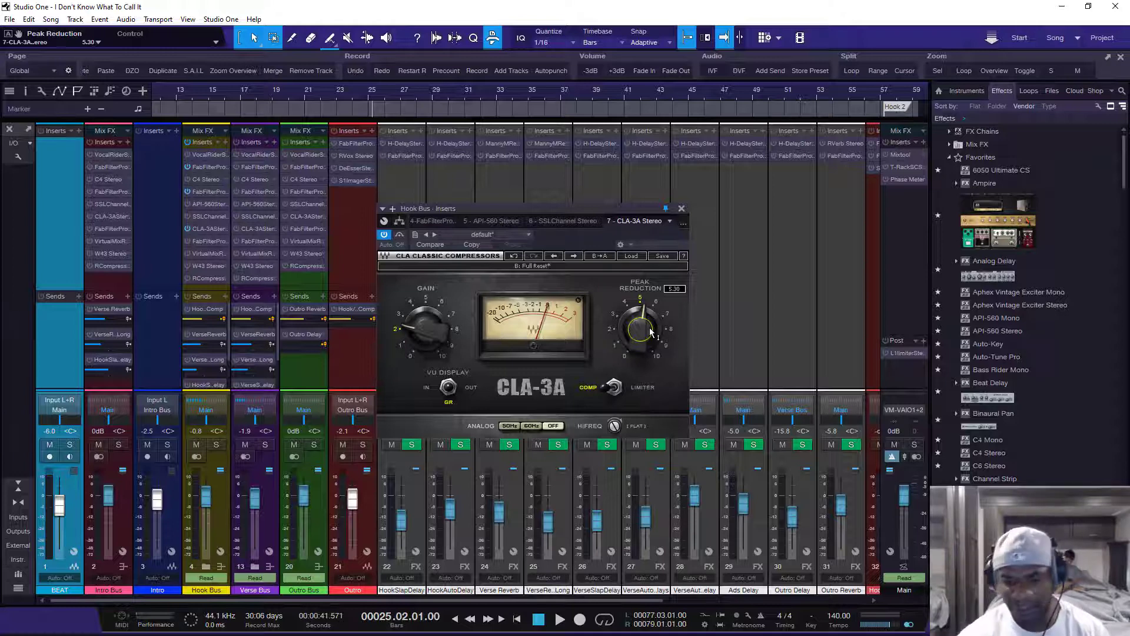
{"action": "key", "text": "space"}
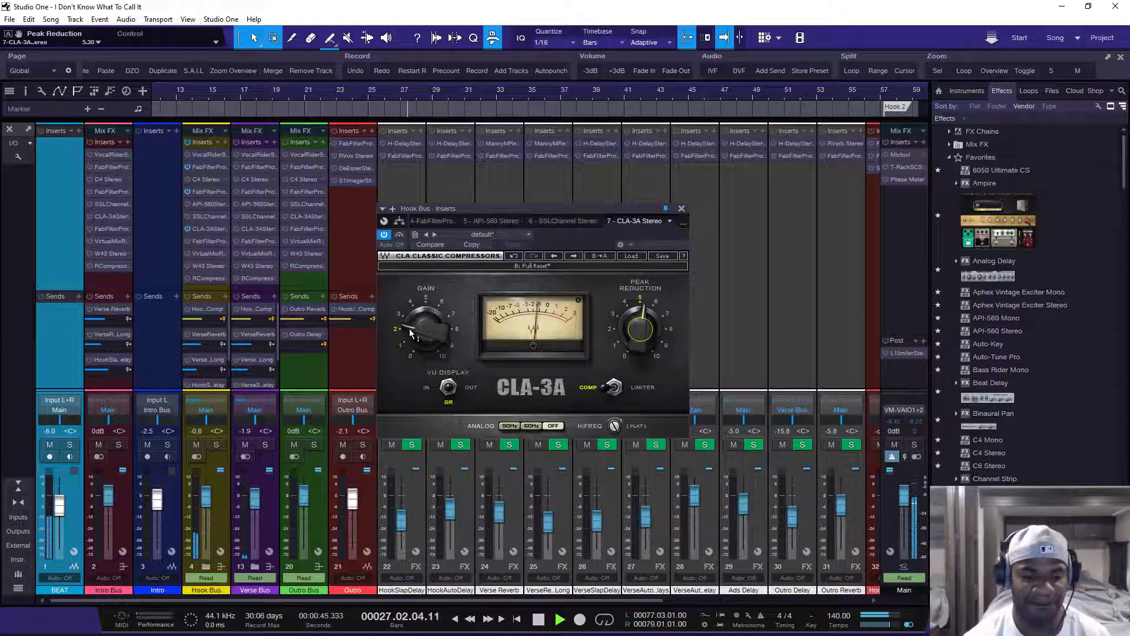
Set the CLA-3A makeup gain to 4.62 after briefly trying a lower setting
{"action": "left_click_drag", "start_coordinate": [426, 328], "coordinate": [426, 312]}
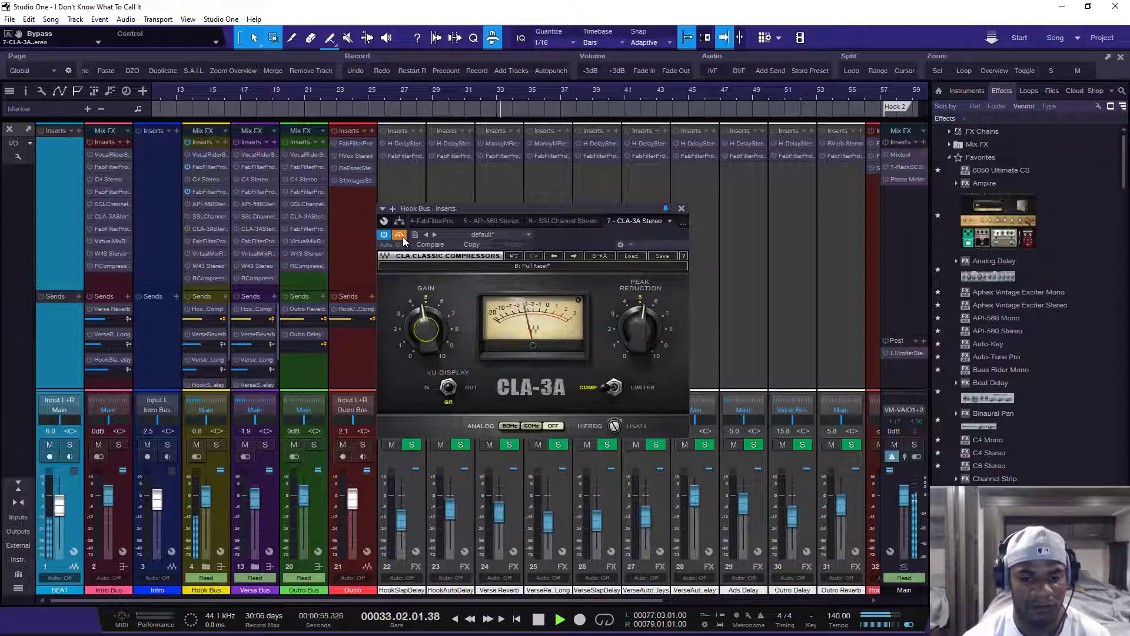
{"action": "key", "text": "space"}
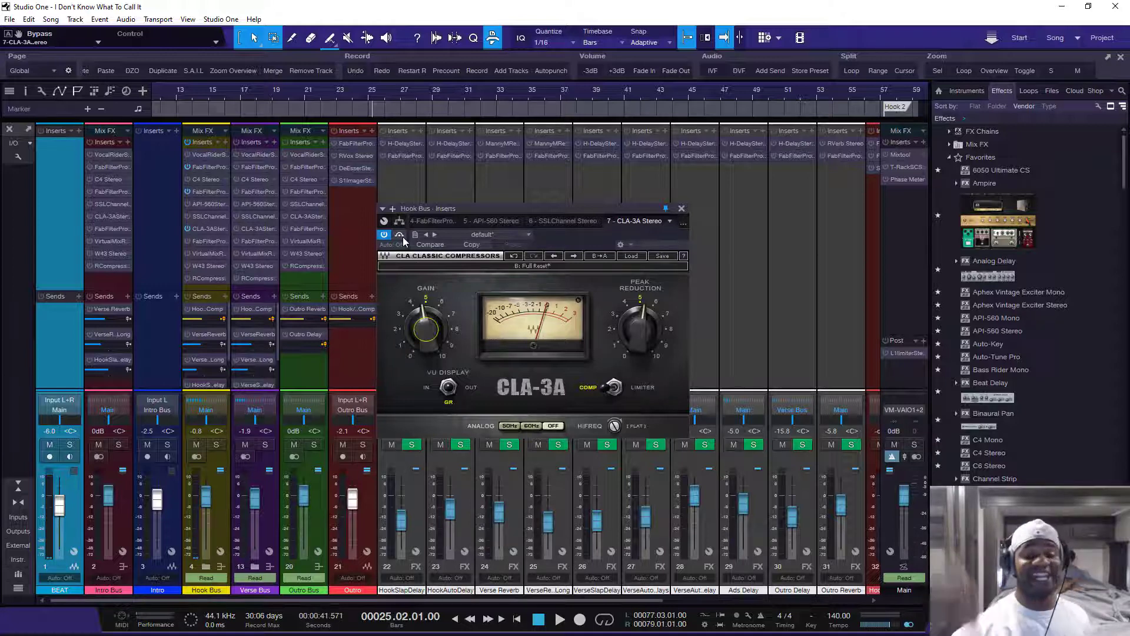
{"action": "left_click_drag", "start_coordinate": [425, 328], "coordinate": [423, 353]}
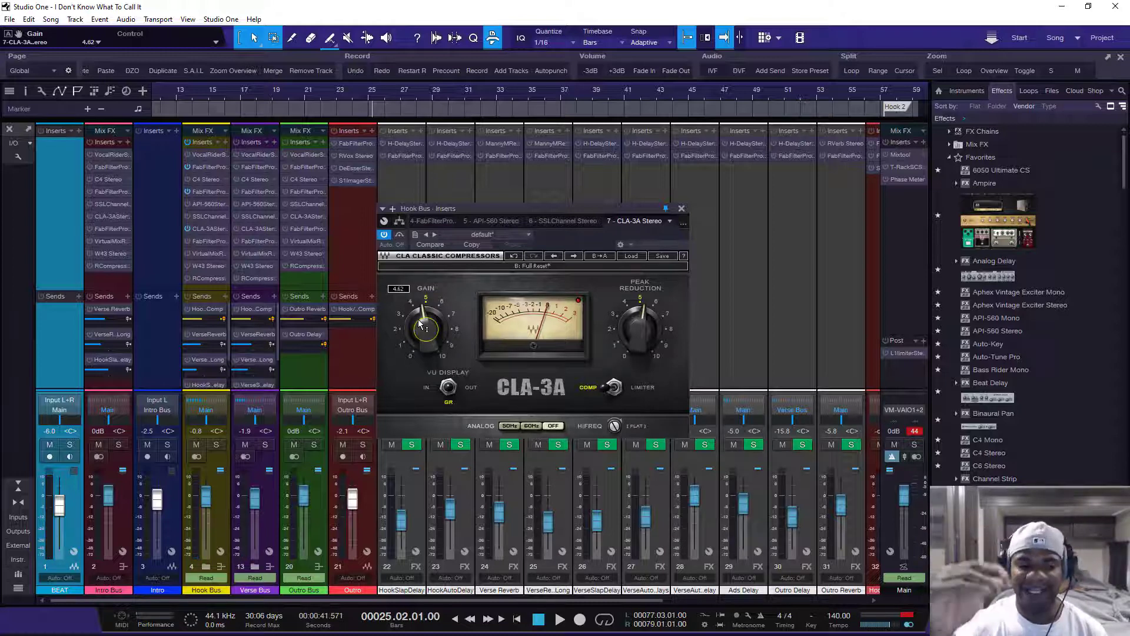
{"action": "left_click", "coordinate": [204, 282]}
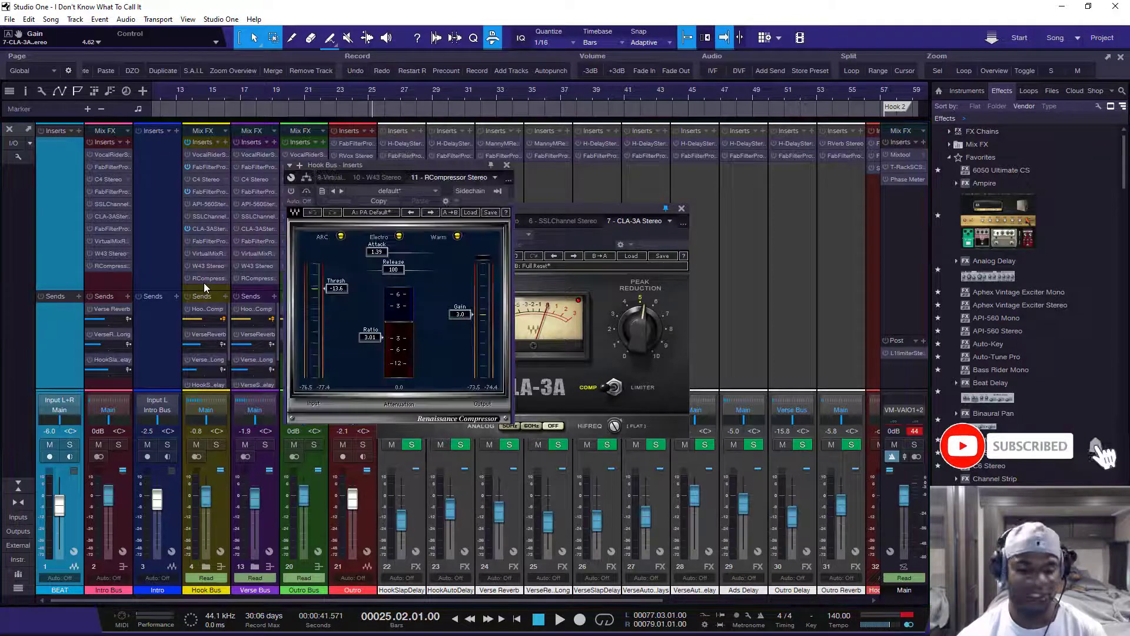
{"action": "left_click", "coordinate": [508, 165]}
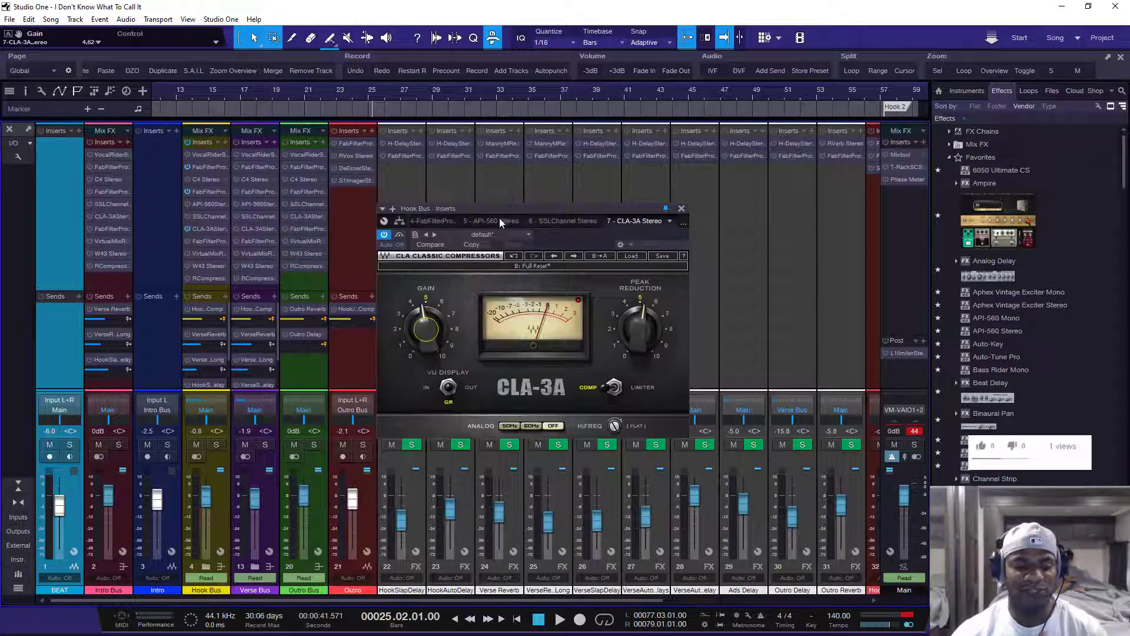
{"action": "left_click", "coordinate": [214, 279]}
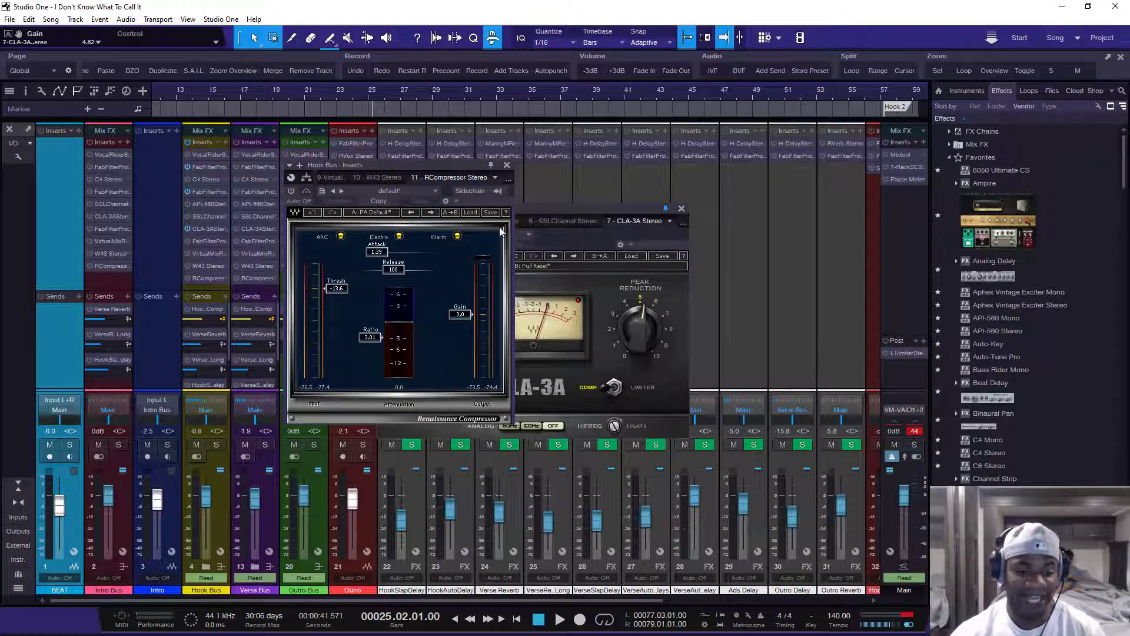
{"action": "left_click", "coordinate": [507, 165]}
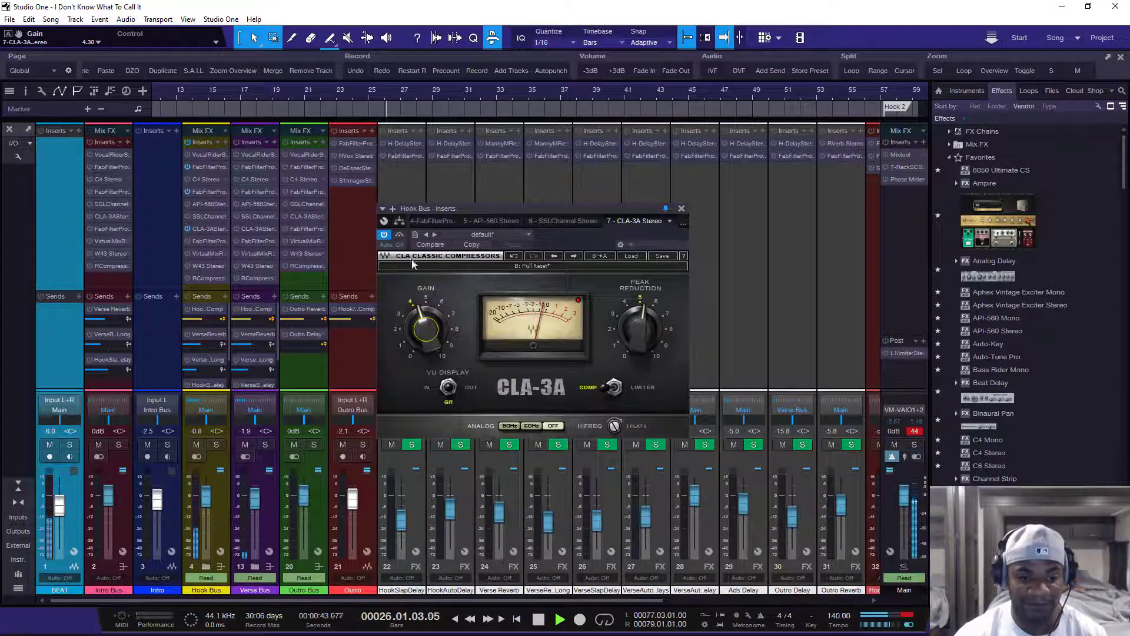
{"action": "left_click", "coordinate": [400, 234]}
{"action": "left_click", "coordinate": [400, 235]}
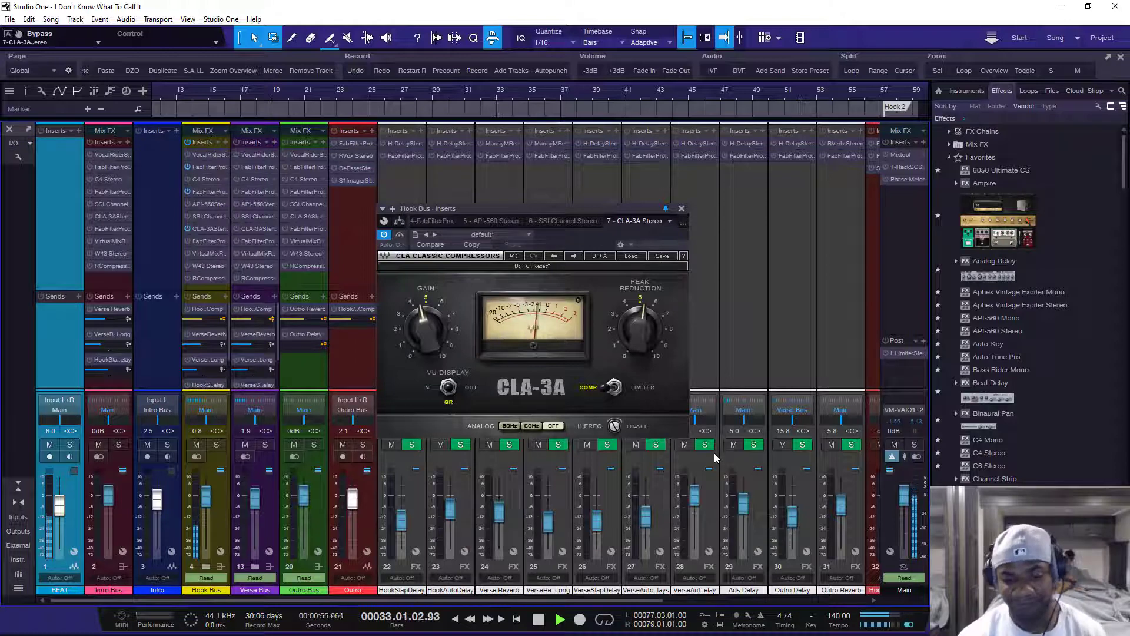
Open both Hook Bus Pro-Q 3 editors and place the CLA-3A window beneath them
{"action": "key", "text": "space"}
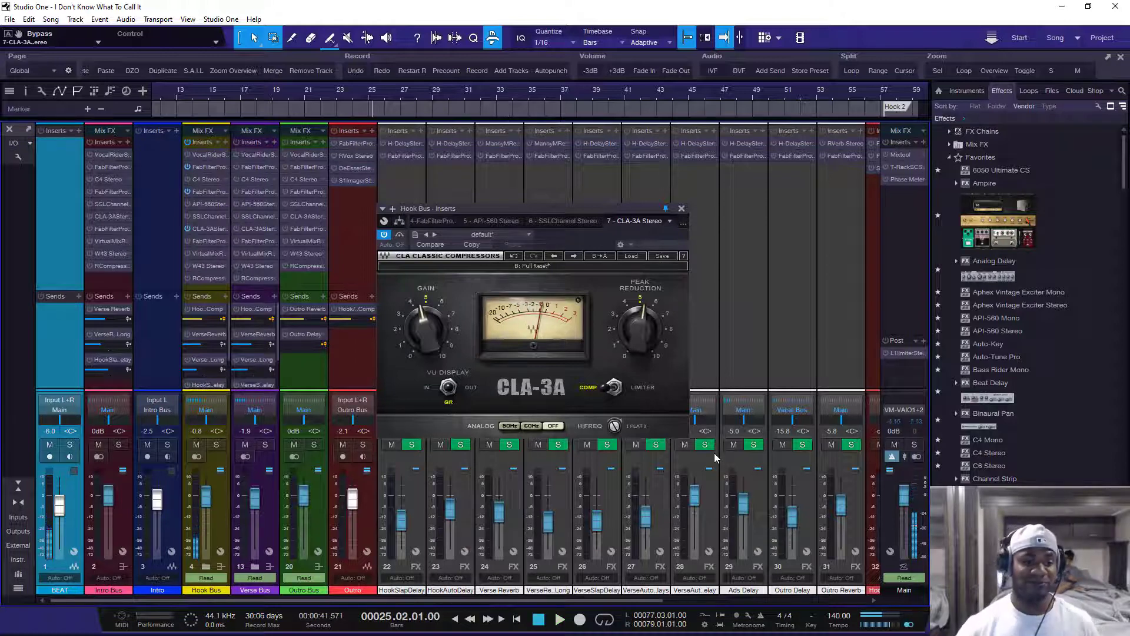
{"action": "left_click", "coordinate": [211, 167]}
{"action": "left_click_drag", "start_coordinate": [581, 210], "coordinate": [887, 9]}
{"action": "left_click", "coordinate": [550, 32]}
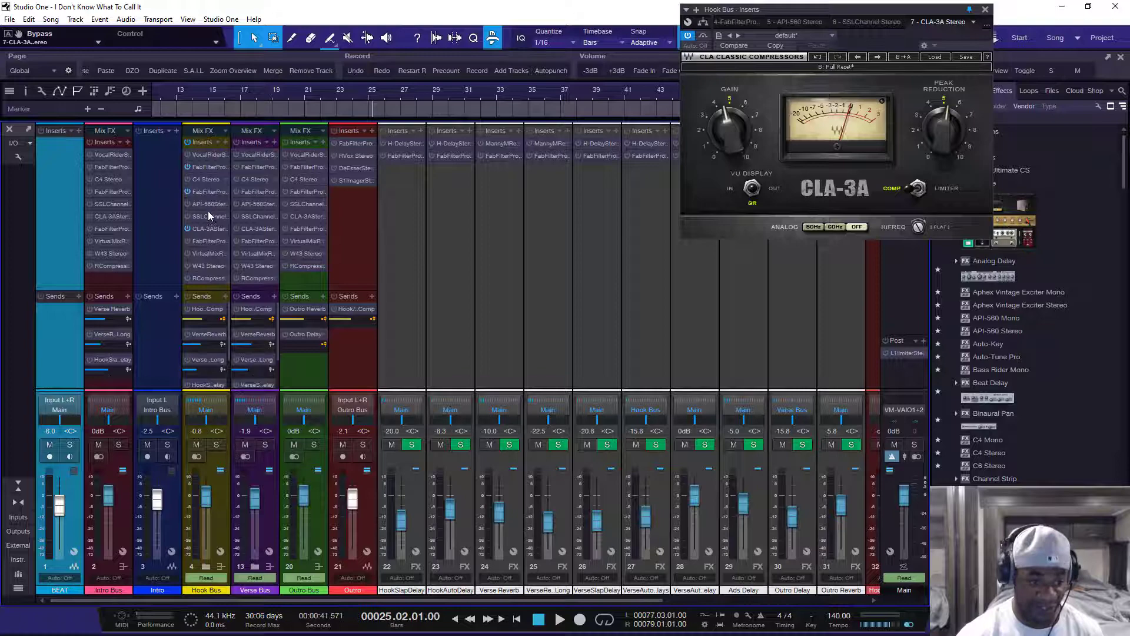
{"action": "left_click", "coordinate": [206, 167]}
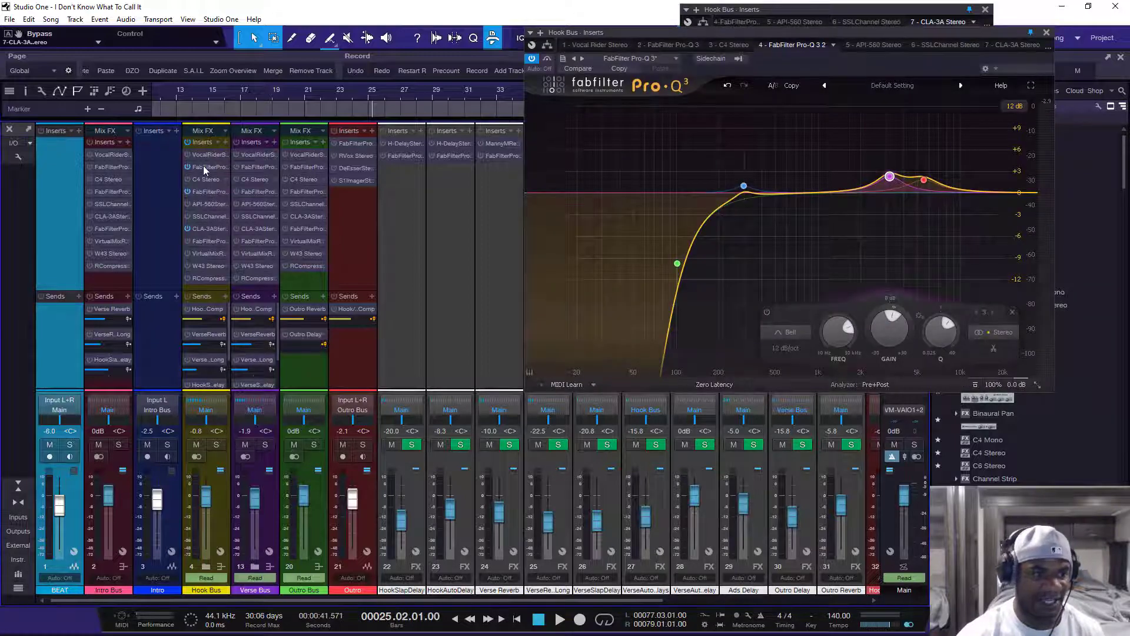
{"action": "left_click", "coordinate": [206, 168]}
{"action": "left_click_drag", "start_coordinate": [740, 13], "coordinate": [430, 425]}
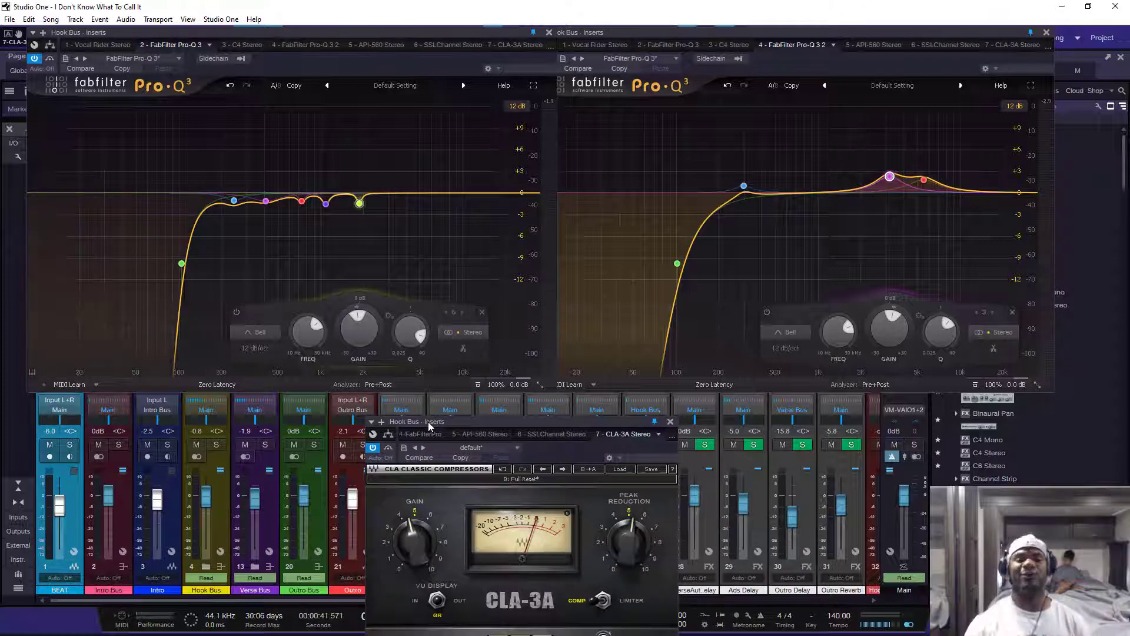